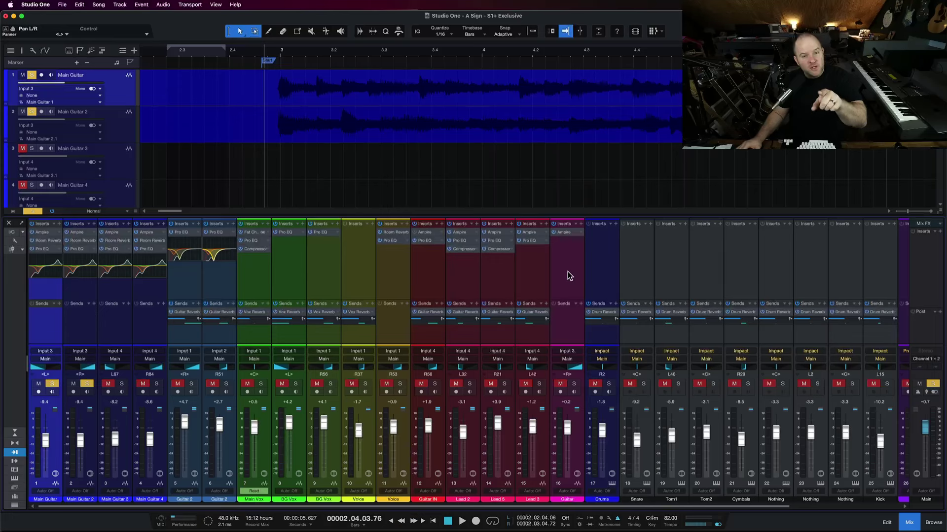
Step: Select both Main Guitar tracks and enlarge them to fill the arrange view
left_click(133, 129)
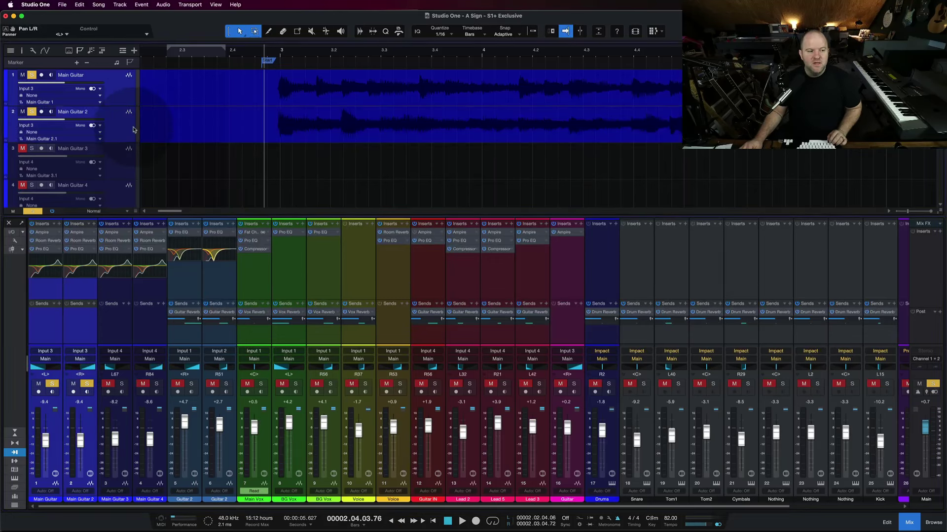
left_click_drag(128, 143, 129, 180)
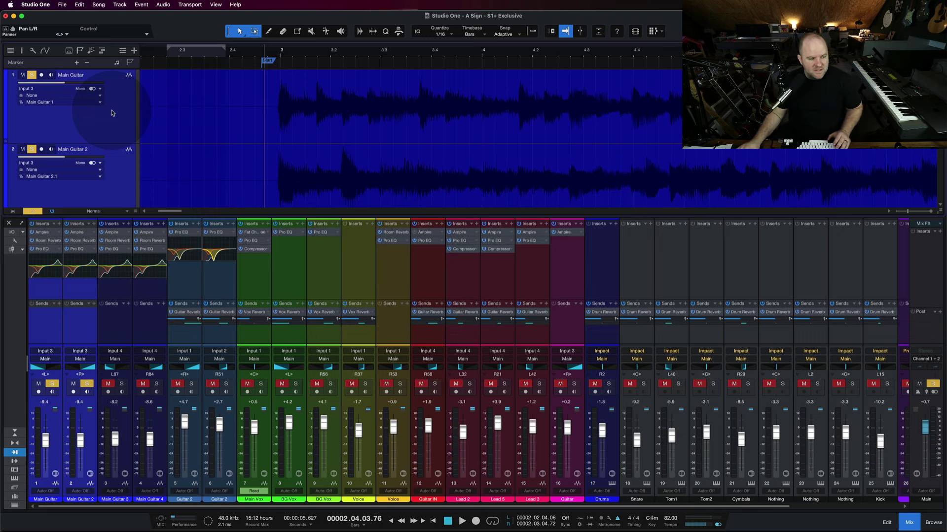
left_click(123, 121)
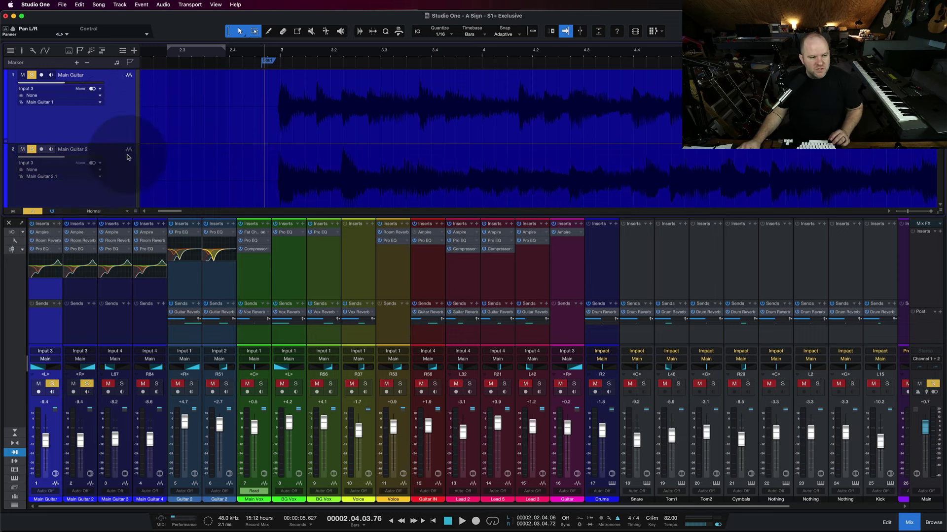
left_click(127, 159, "shift")
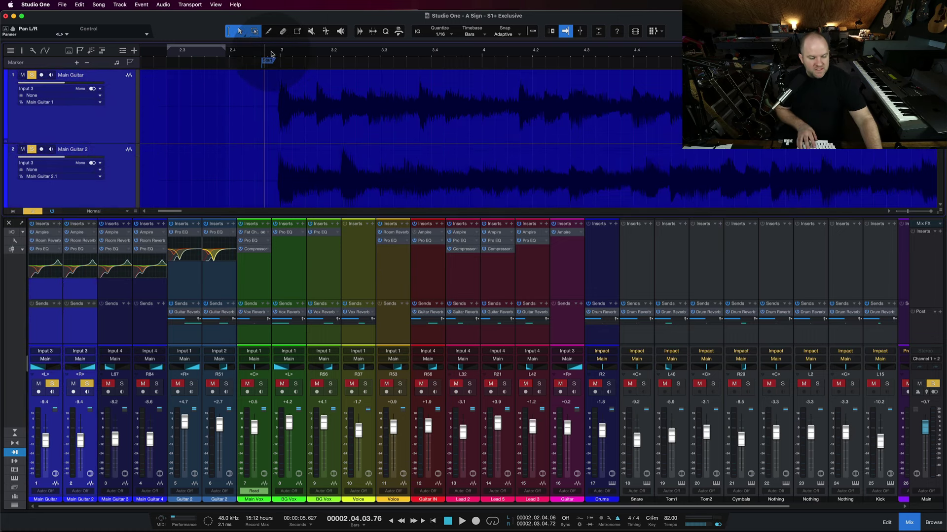
Step: Play the two guitar tracks briefly, then stop playback
key("space")
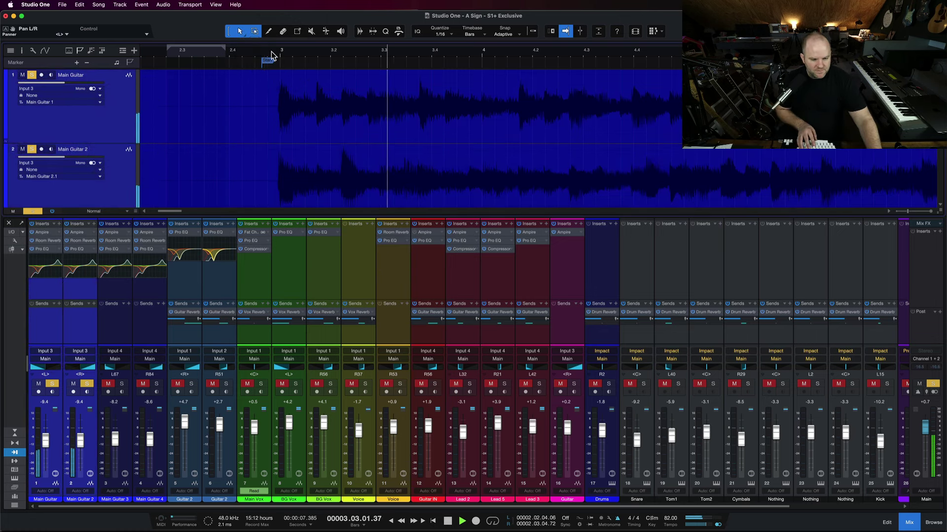
key("space")
left_click(72, 325)
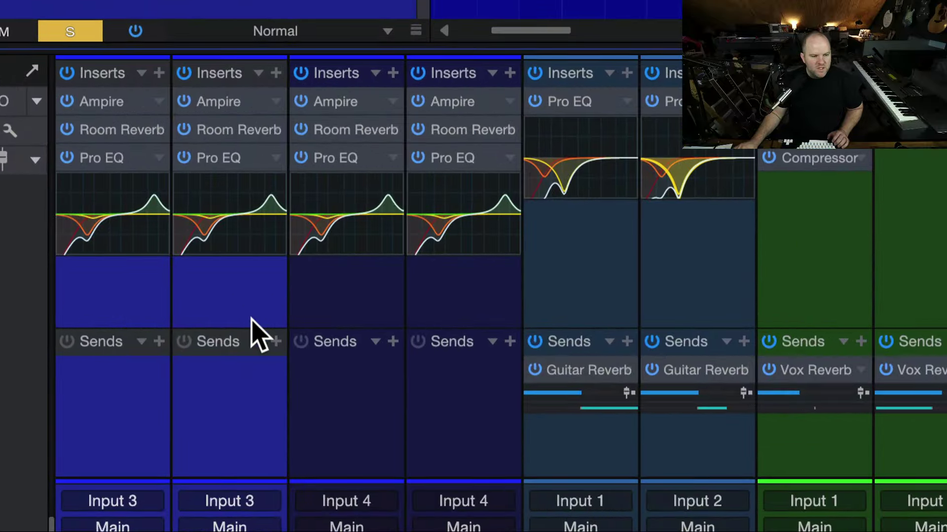
Step: Select Main Guitar and zoom the timeline out twice with W to show the whole song
left_click(252, 319)
left_click(109, 293)
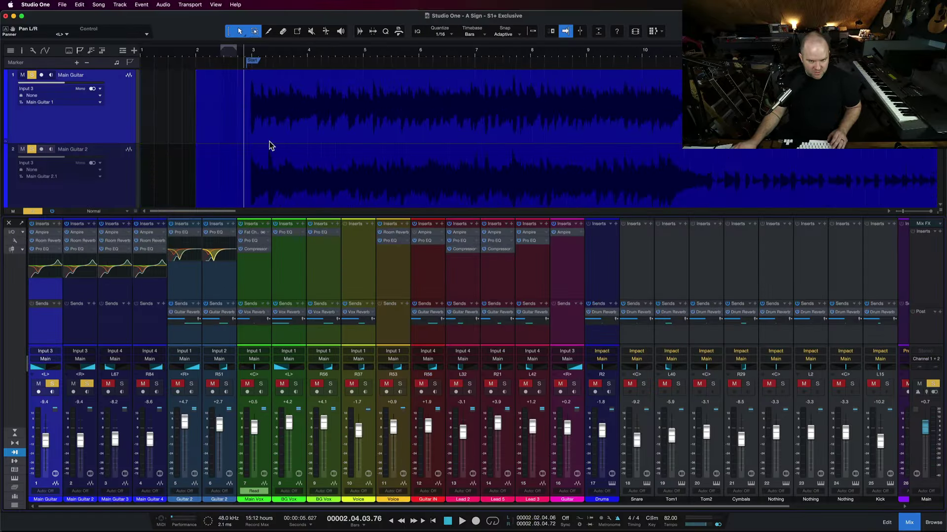
key("w")
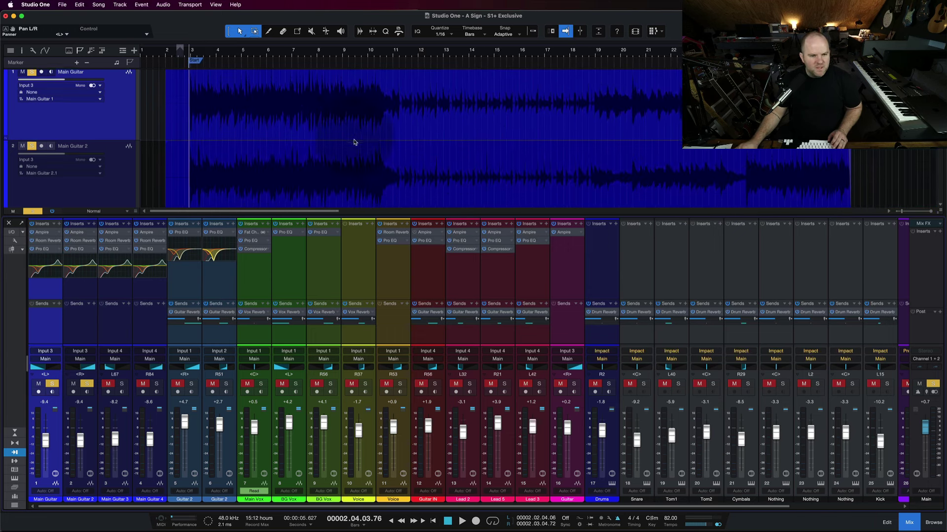
scroll(464, 129, "down", 3)
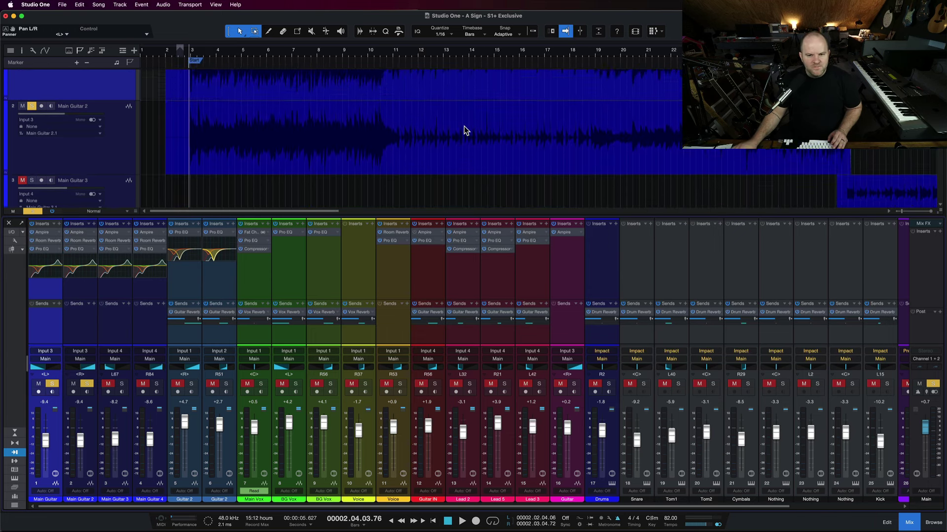
key("w")
key("w")
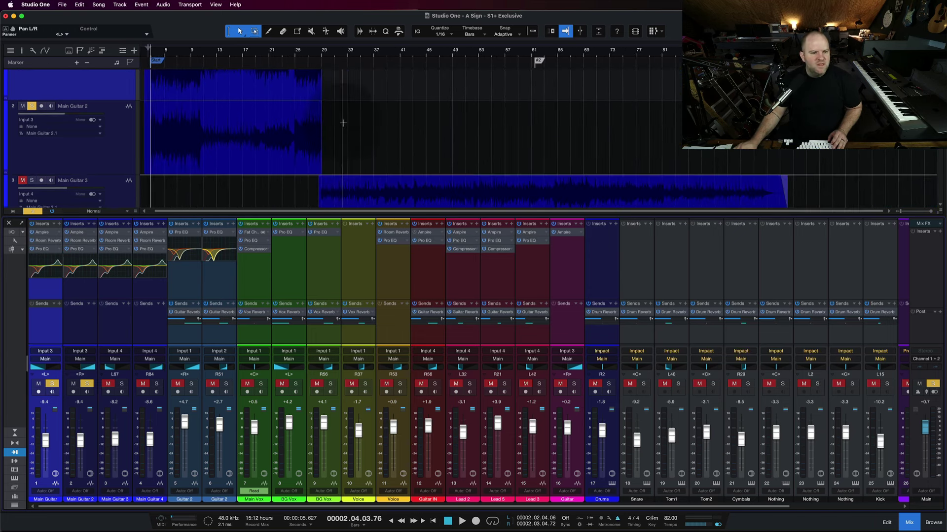
scroll(355, 179, "down", 2)
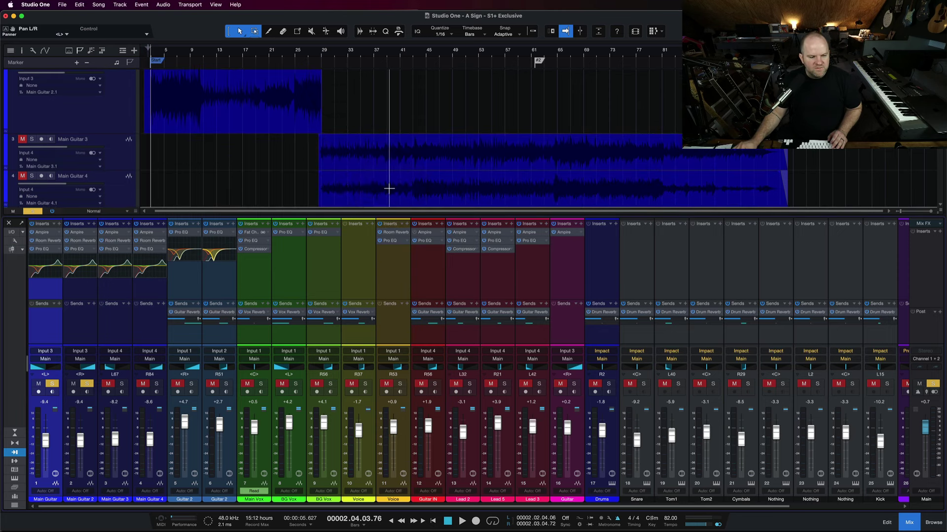
Step: Add the Main Guitar 3 channel to the selected guitar channels
scroll(392, 119, "up", 4)
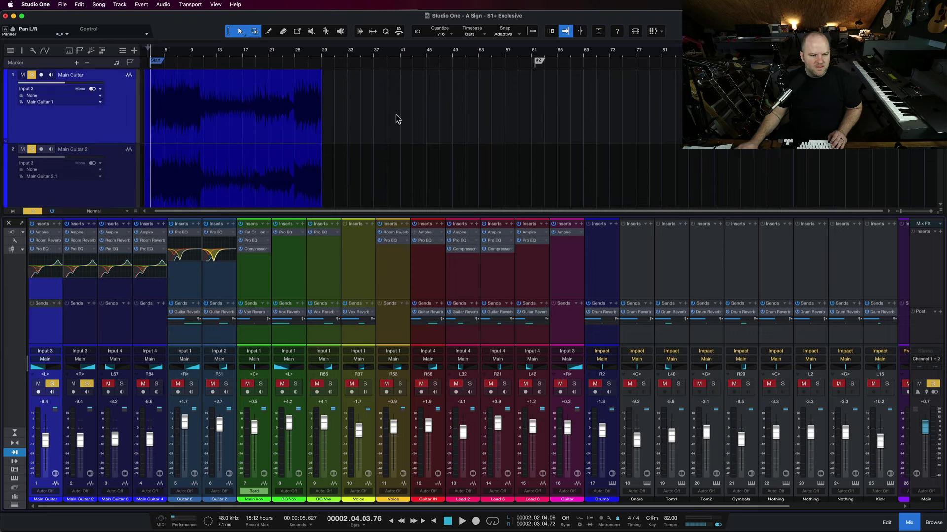
scroll(233, 97, "down", 3)
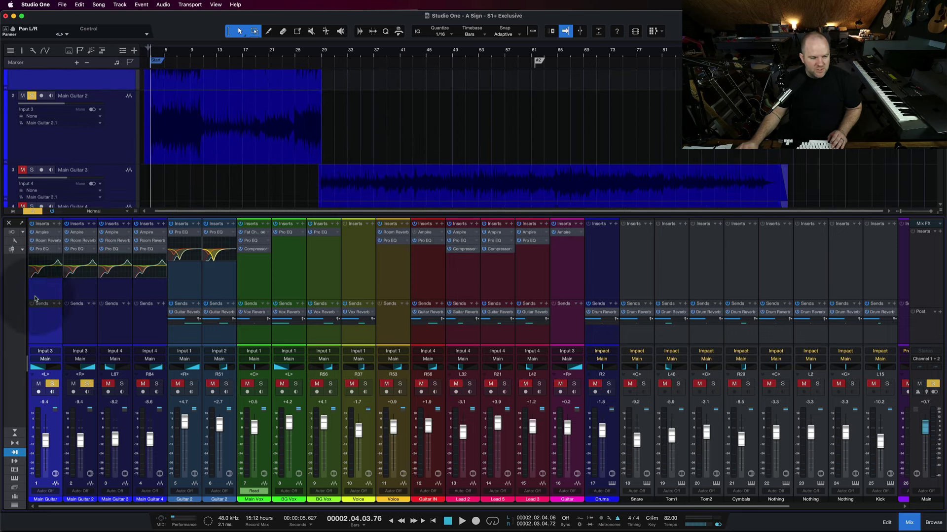
left_click(118, 335, "shift")
left_click(142, 341, "shift")
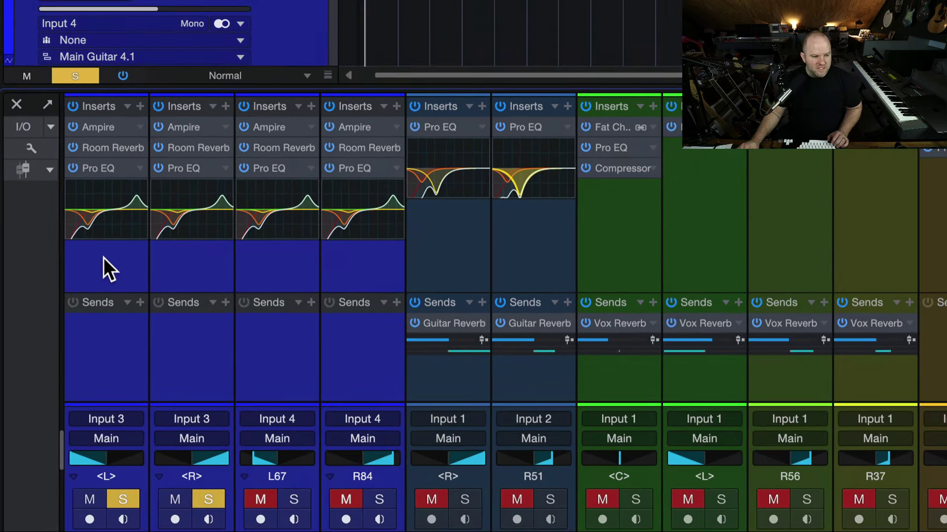
left_click(113, 261)
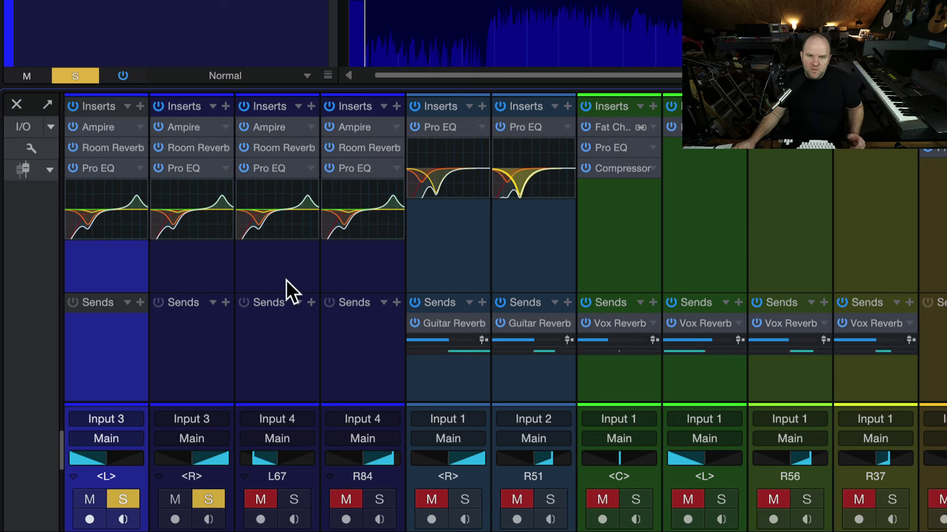
left_click(362, 277)
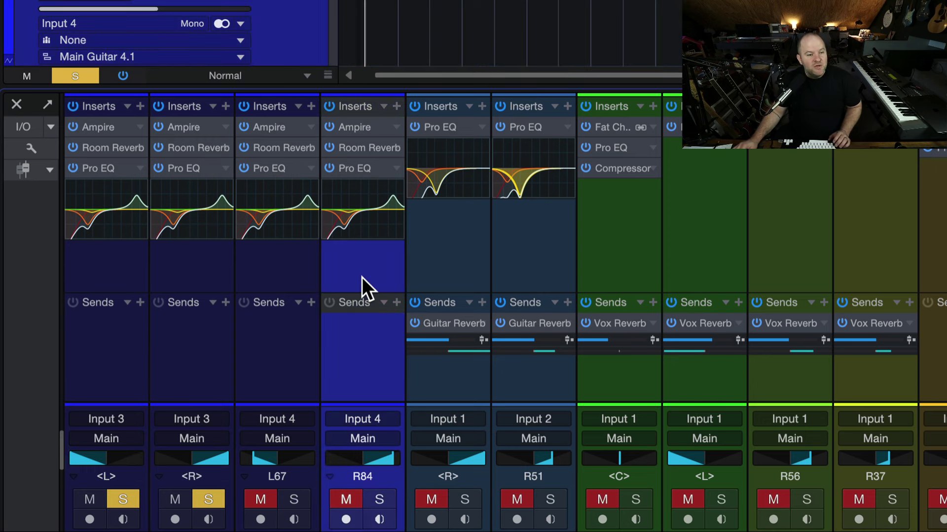
left_click(287, 268)
left_click(185, 271)
left_click(108, 267)
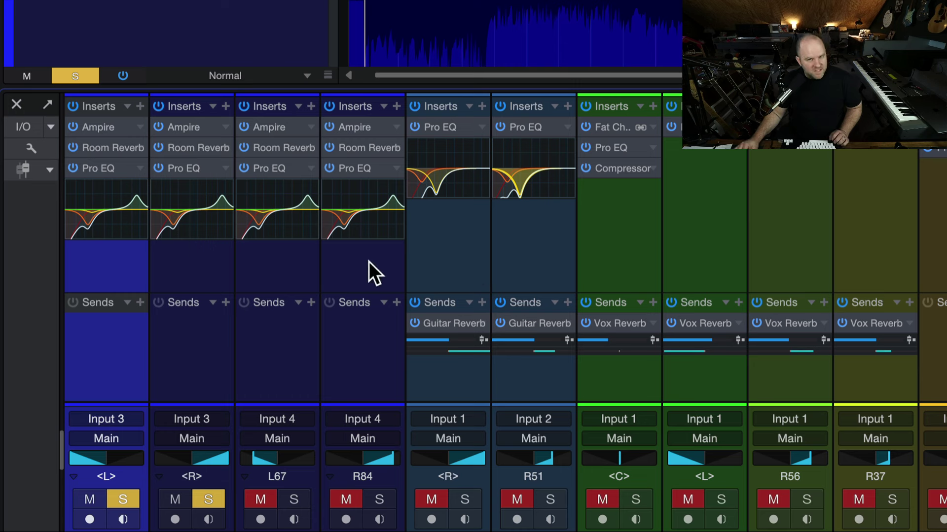
Step: Select Main Guitar, Main Guitar 2, 3 and 4 together in the mixer
left_click(346, 270)
left_click(277, 267)
left_click(183, 264)
left_click(112, 259)
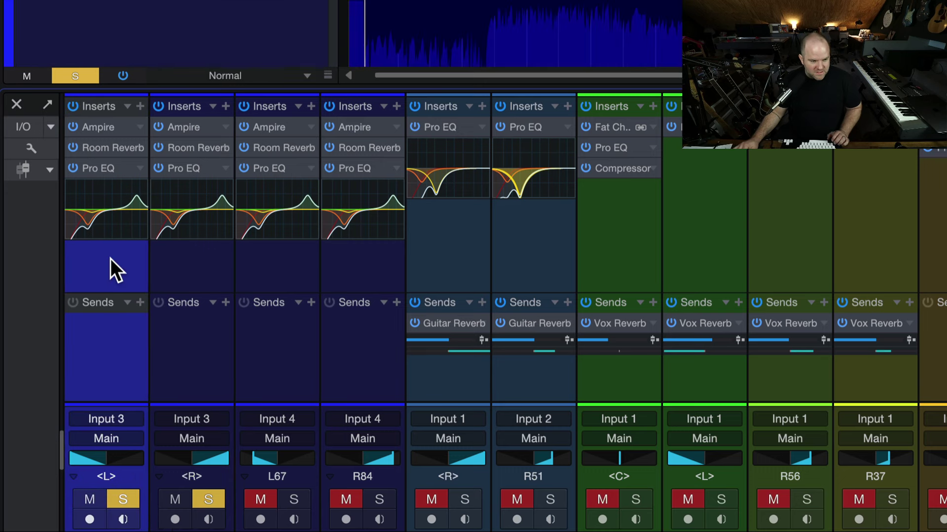
left_click(368, 261, "shift")
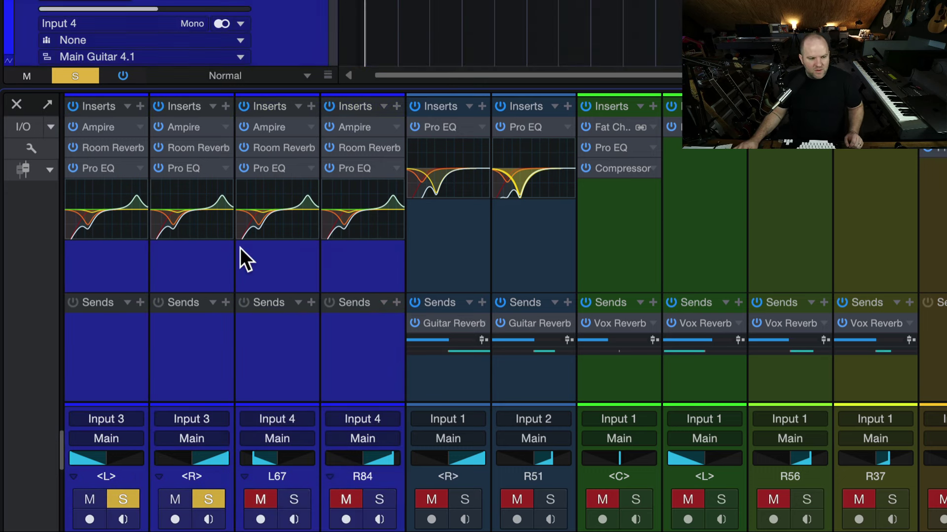
left_click(157, 266)
left_click(120, 276)
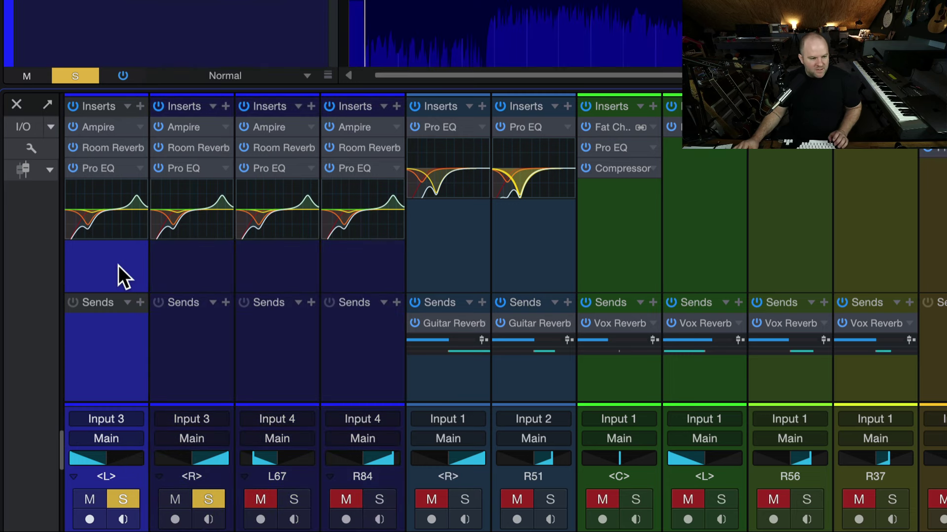
left_click(278, 271, "ctrl")
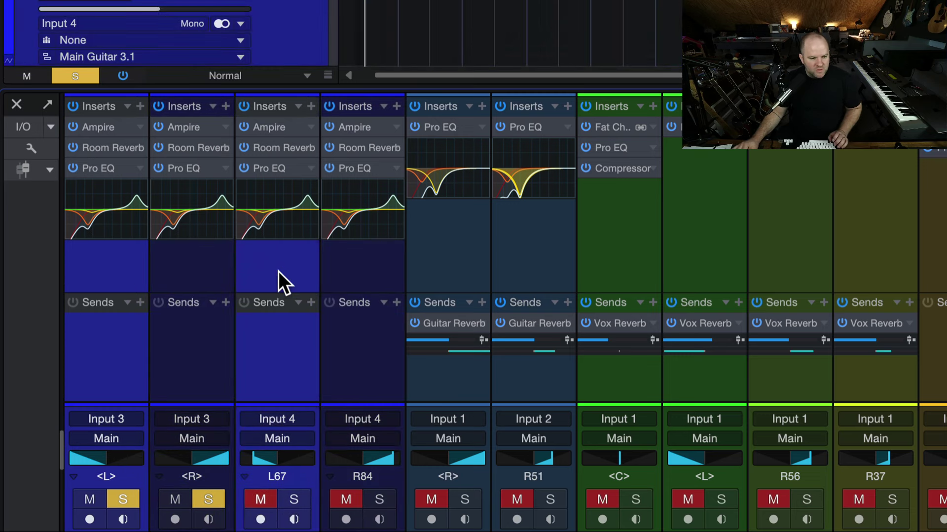
left_click(428, 256, "ctrl")
left_click(518, 261, "ctrl")
left_click(457, 260, "ctrl")
left_click(489, 260, "ctrl")
left_click(335, 264, "ctrl")
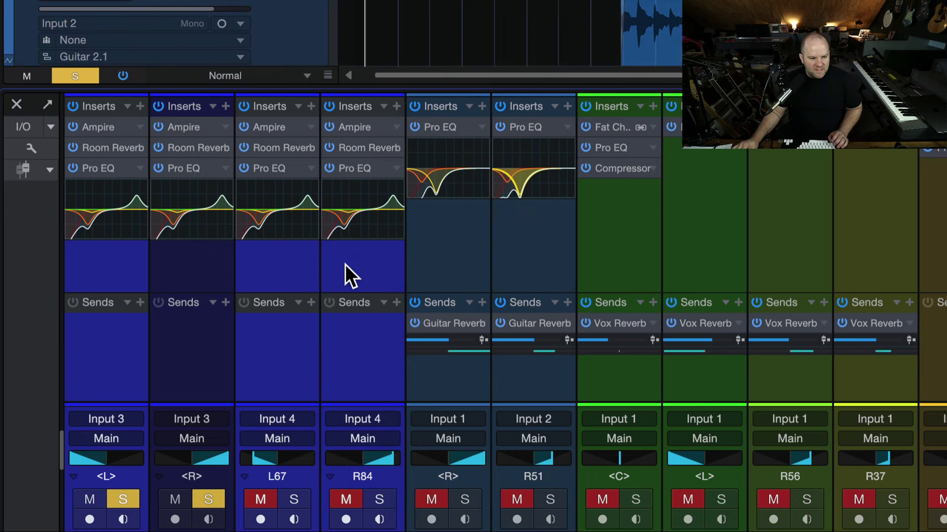
left_click(154, 266, "ctrl")
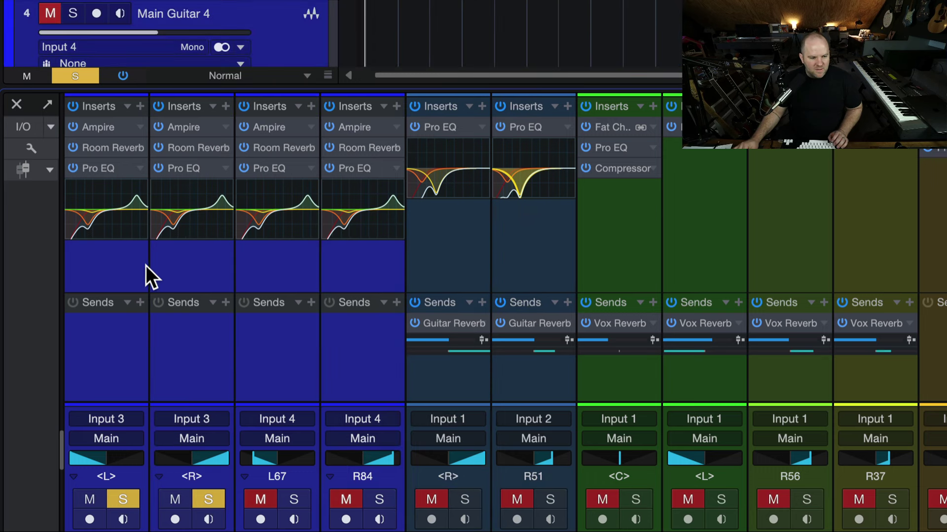
Step: Create Bus 1 from the selected channels with Add Bus for Selected Channels
right_click(106, 262)
left_click(97, 264)
right_click(101, 341)
left_click(92, 328)
right_click(97, 272)
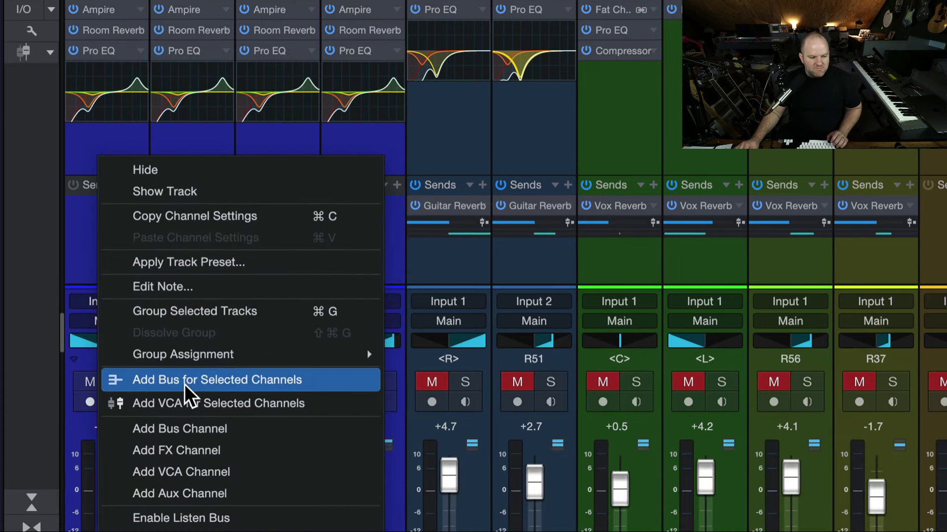
left_click(185, 384)
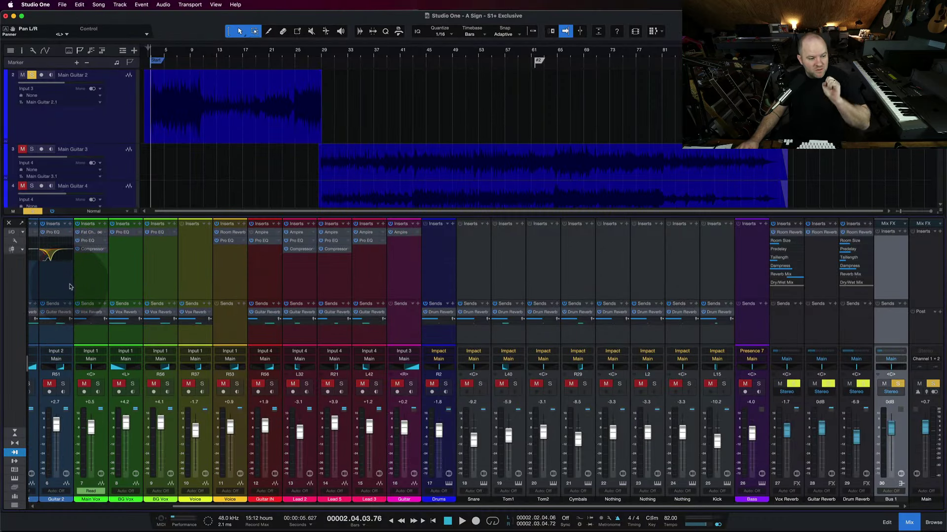
Step: Open the console's grouping options, then close them so the whole mixer with Bus 1 shows
scroll(69, 287, "left", 5)
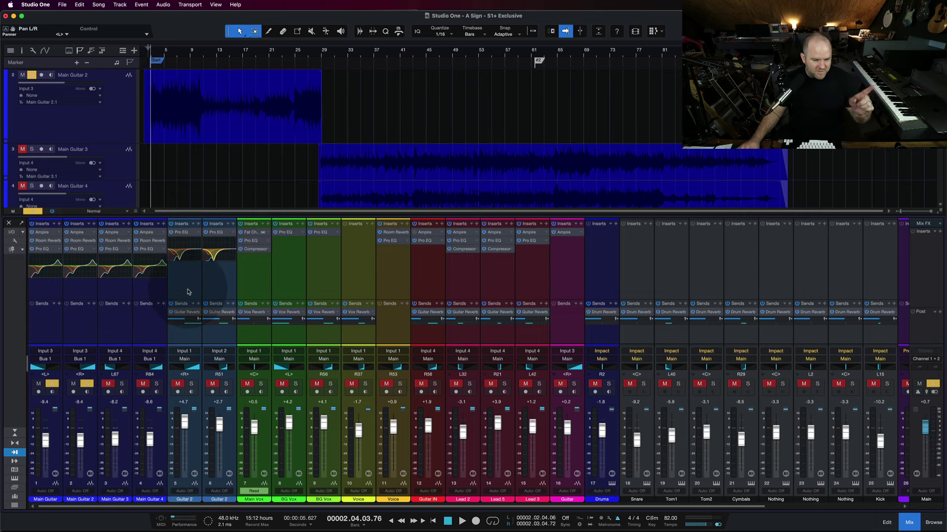
scroll(222, 290, "right", 5)
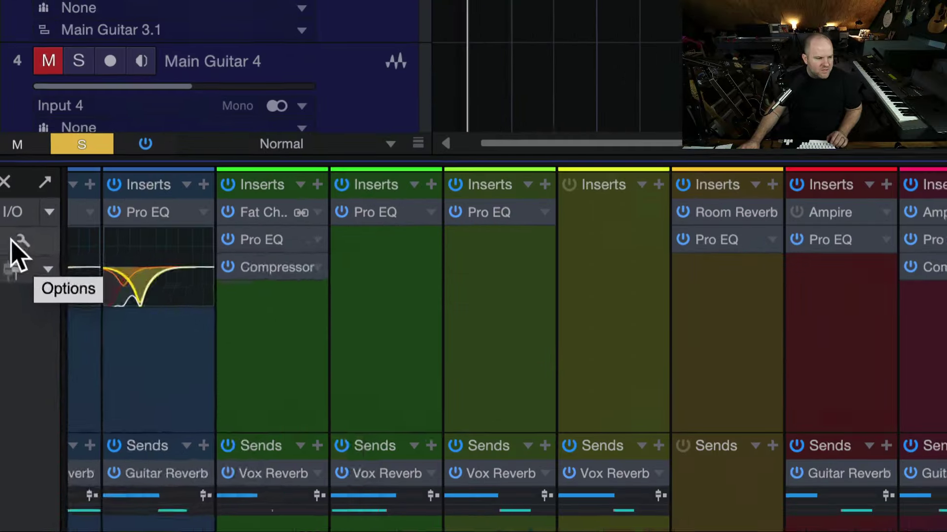
left_click(11, 242)
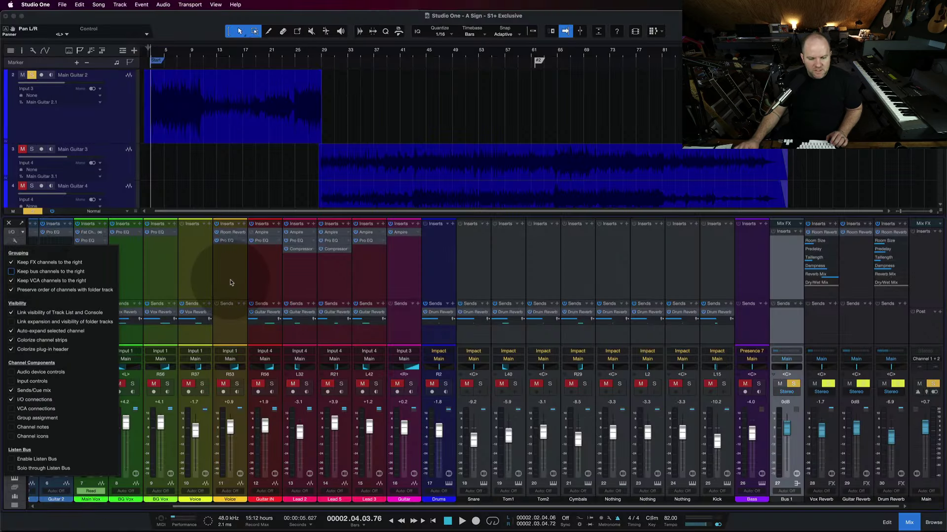
left_click(732, 379)
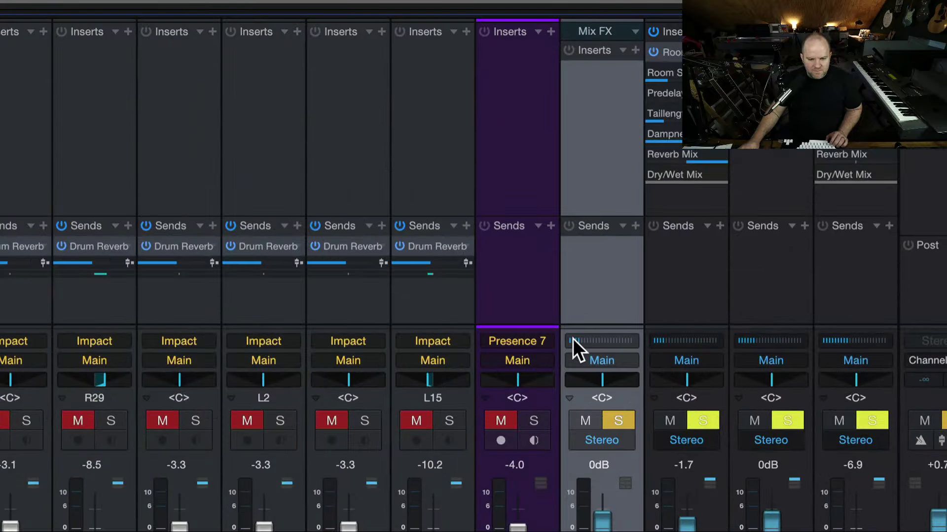
Step: Rename Bus 1 to RHYTHM GTR
left_click(591, 341)
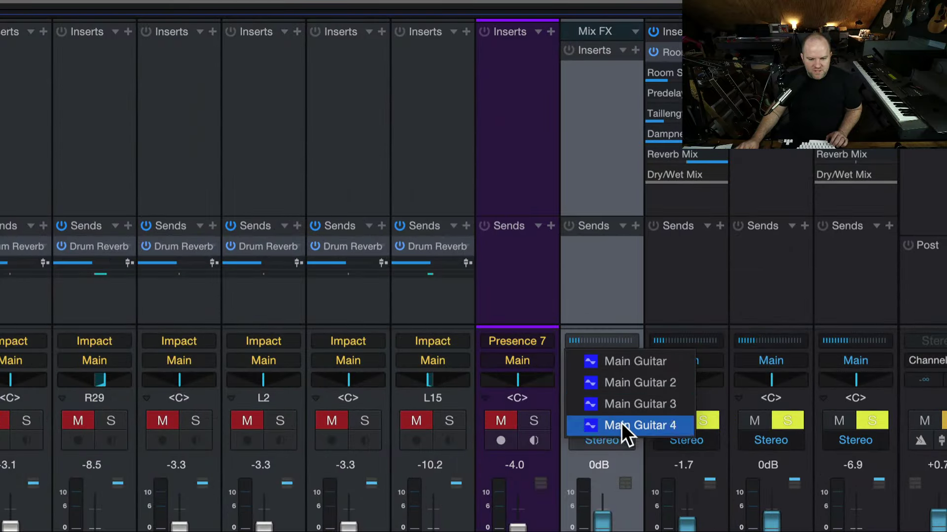
right_click(594, 301)
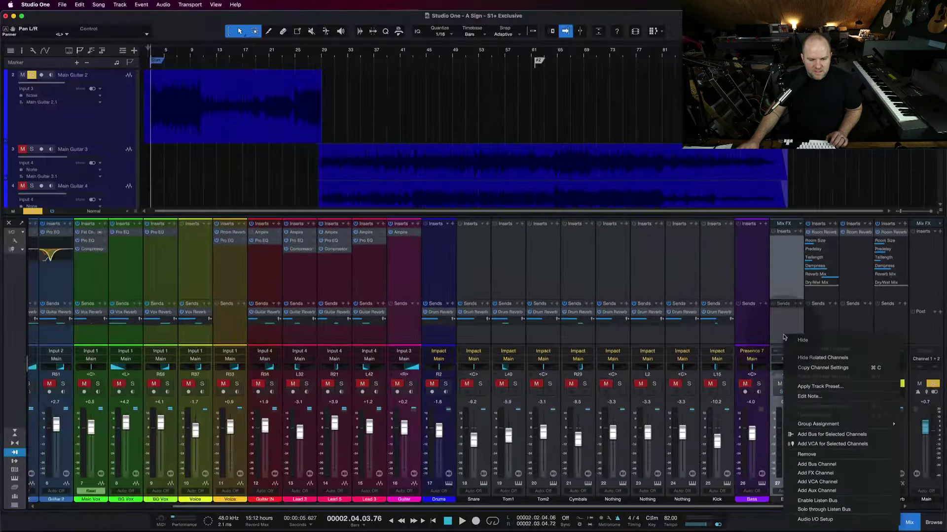
left_click(791, 326)
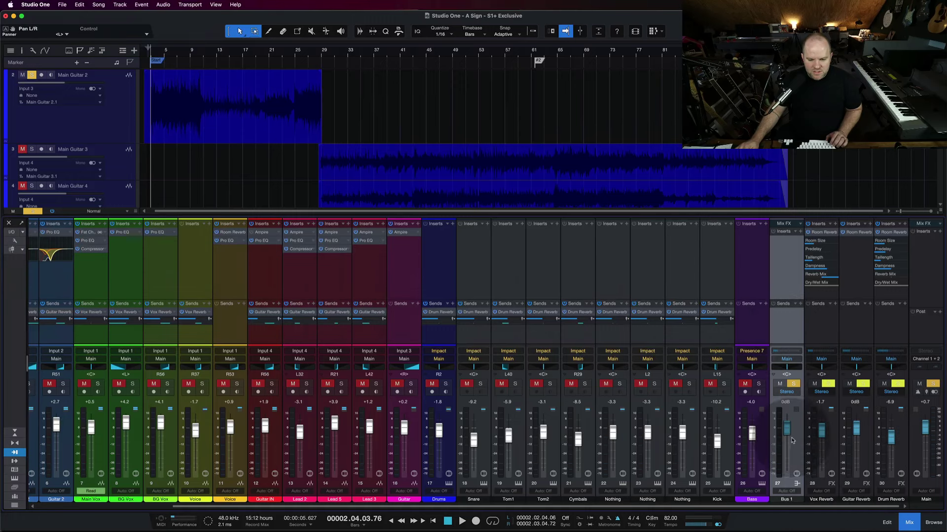
double_click(783, 500)
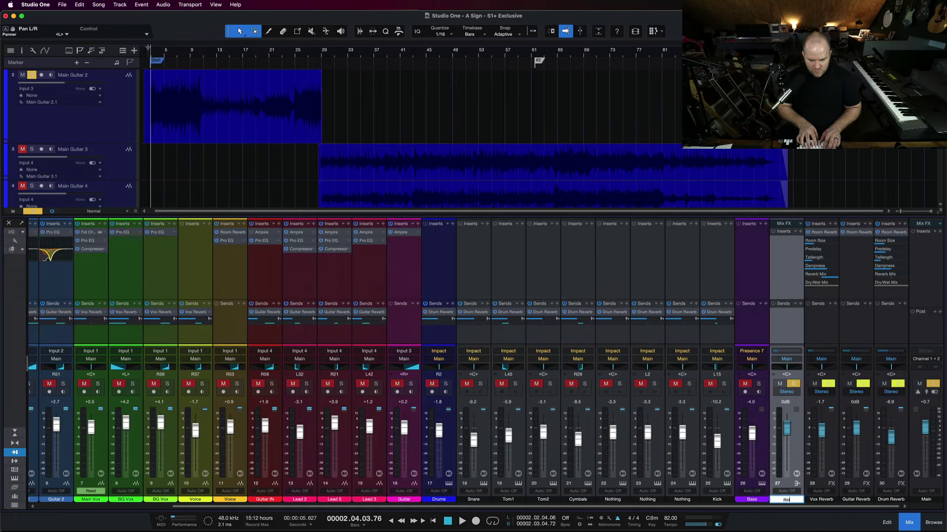
key("Return")
Step: Move the RHYTHM GTR bus to channel 5, right after the four Main Guitar channels
left_click(793, 321)
left_click_drag(794, 321, 188, 335)
scroll(123, 344, "left", 5)
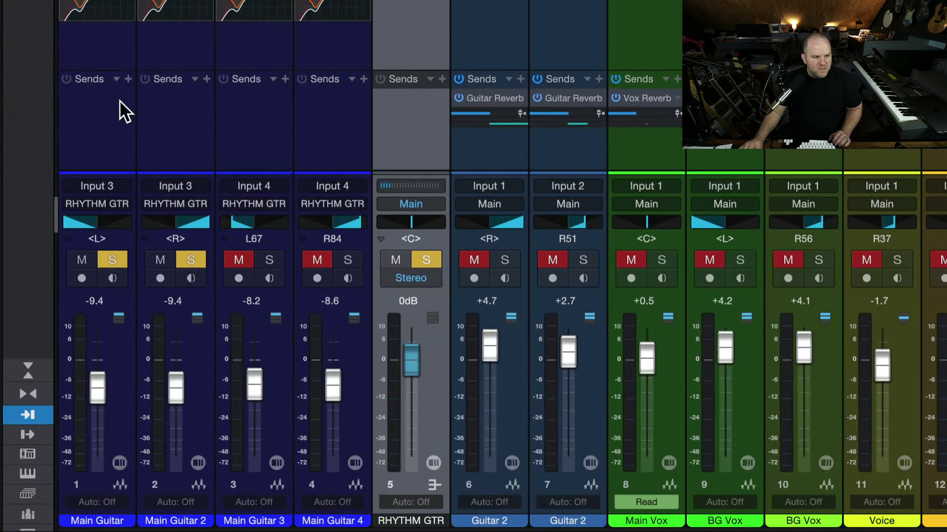
Step: Copy Main Guitar 4's Pro EQ onto the RHYTHM GTR bus inserts
right_click(179, 117)
key("Escape")
left_click(94, 119, "shift")
left_click(306, 121, "shift")
left_click(421, 148)
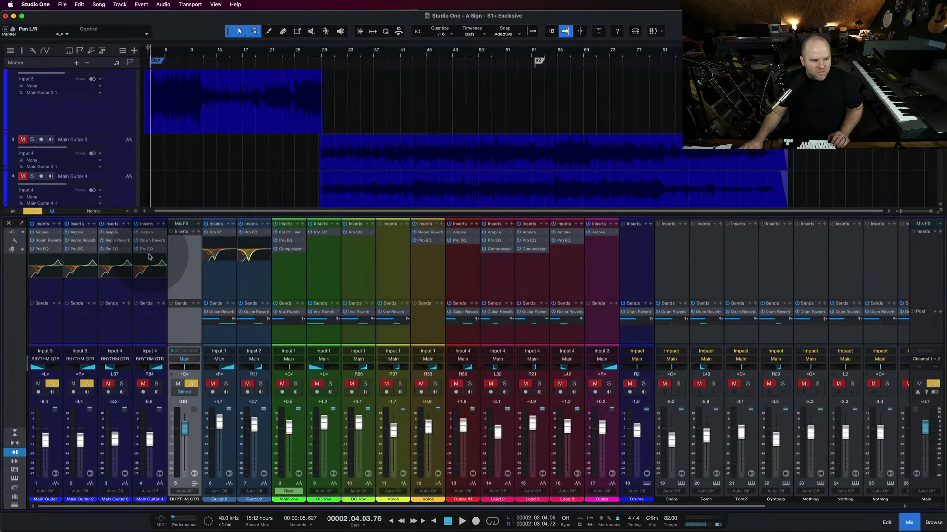
left_click_drag(146, 252, 185, 241)
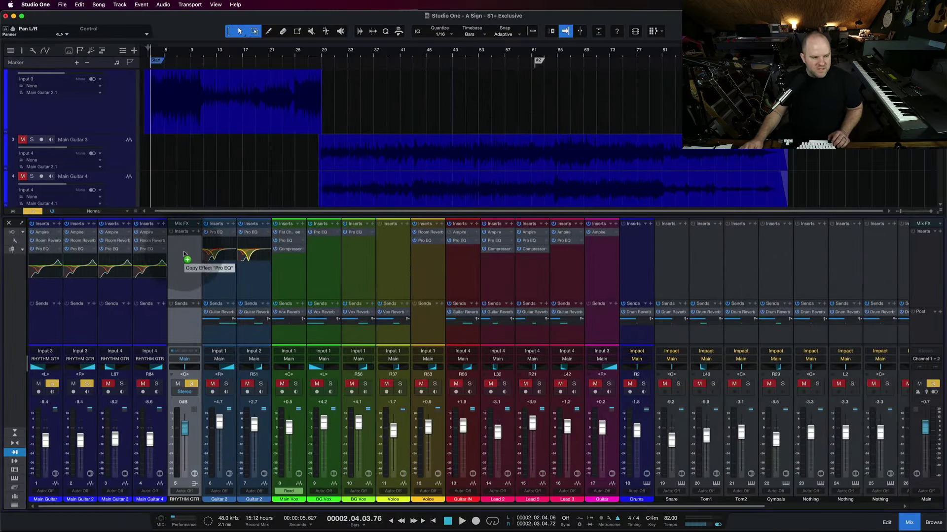
double_click(184, 240)
left_click(467, 58)
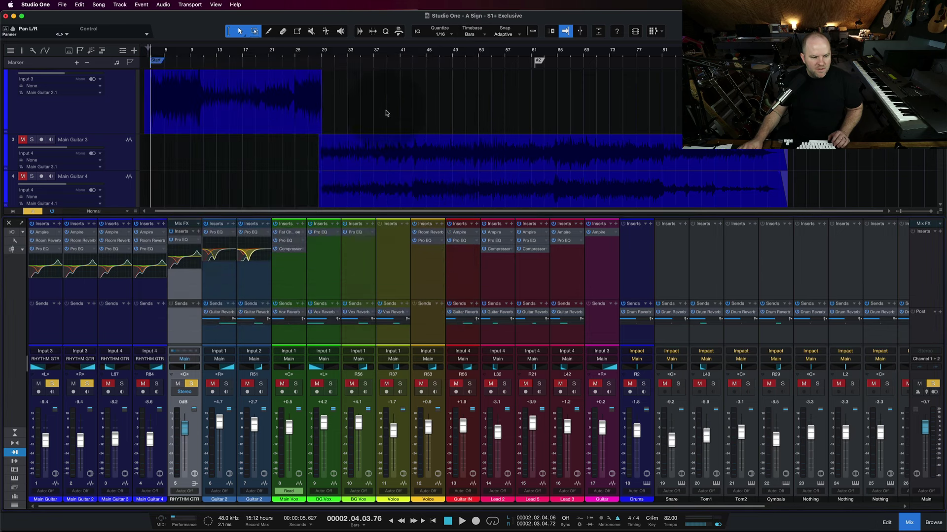
Step: Remove Pro EQ from the four Main Guitar channels' inserts
left_click(55, 255)
right_click(56, 256)
left_click(83, 336)
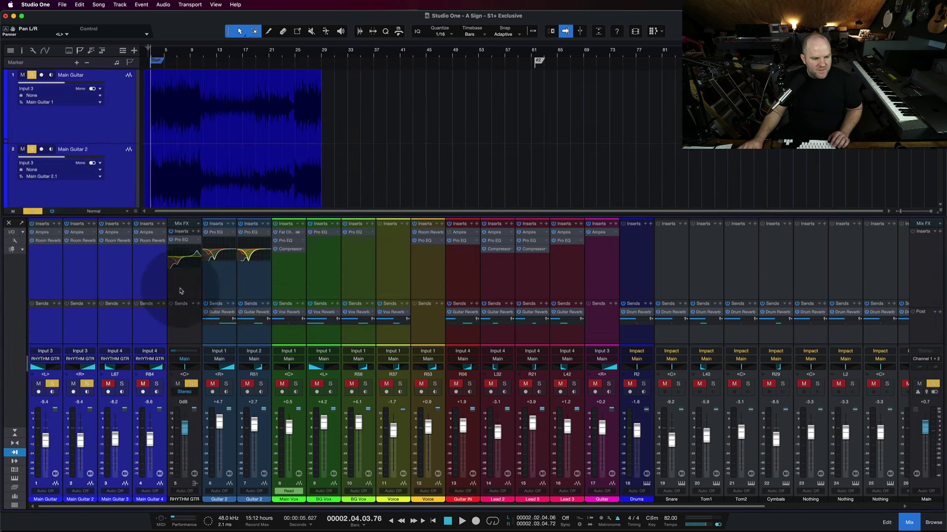
Step: Play the song briefly to hear the bus EQ and review the guitar channels
left_click(182, 312)
key("space")
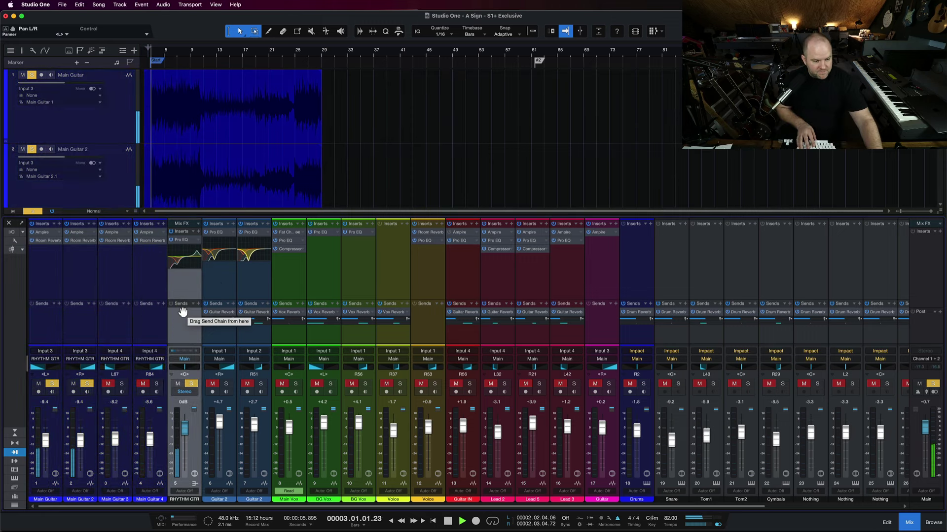
key("space")
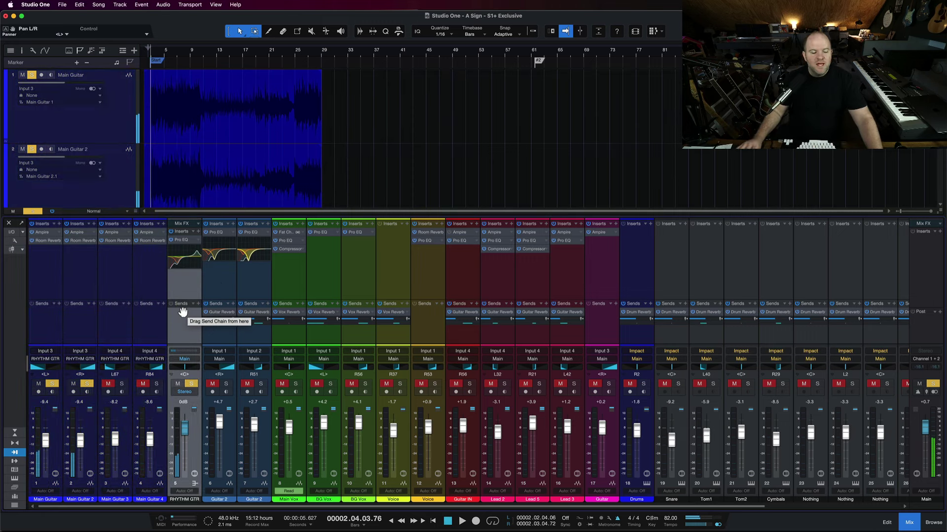
left_click(113, 282)
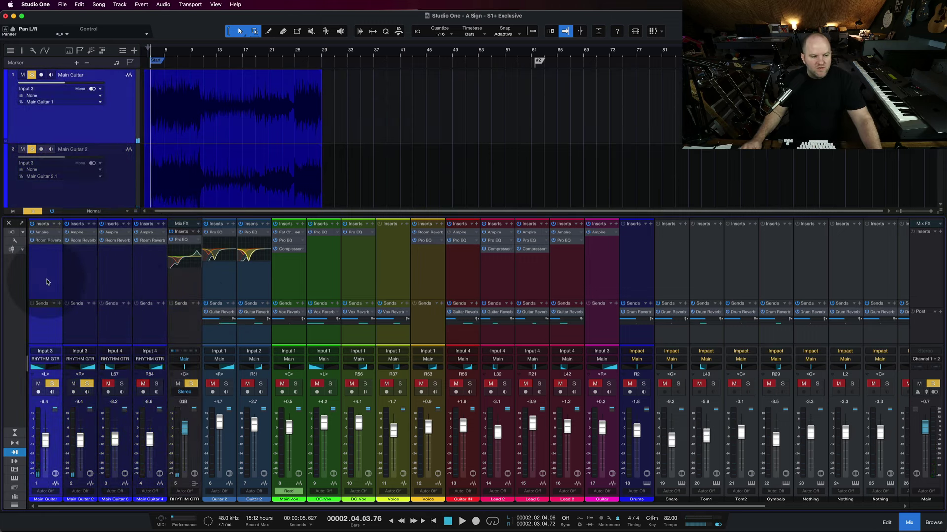
left_click(150, 283)
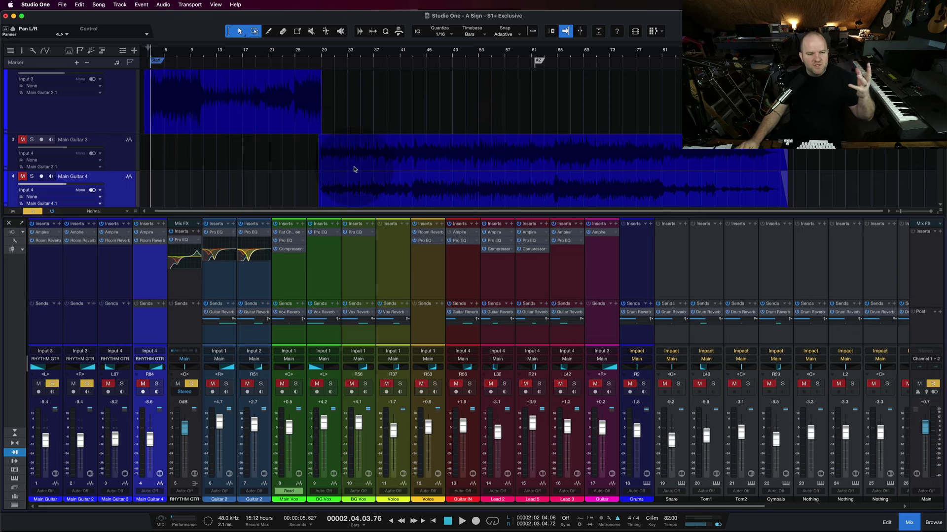
scroll(354, 169, "up", 3)
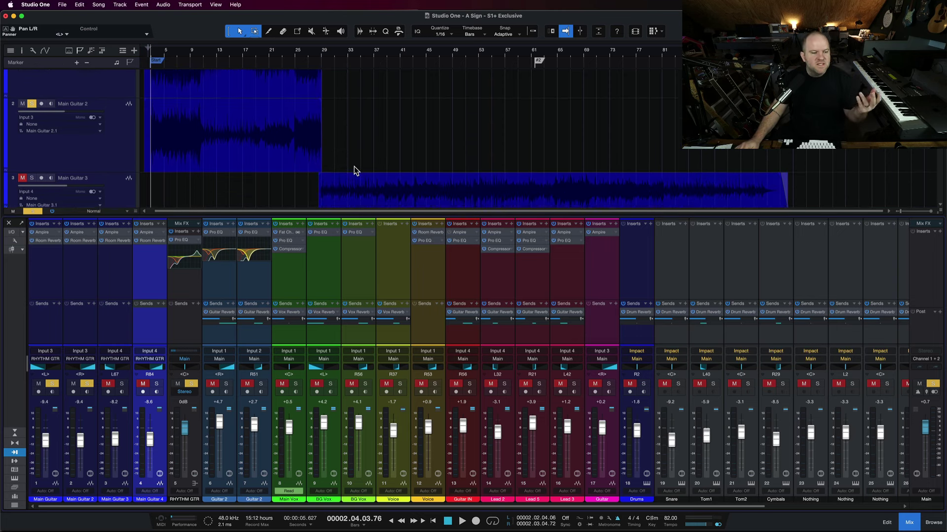
scroll(355, 171, "down", 1)
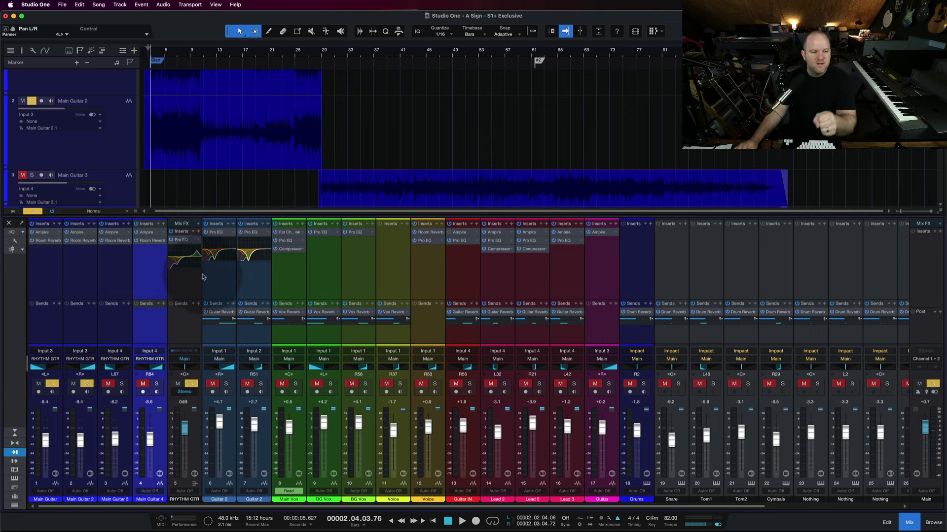
left_click(187, 270)
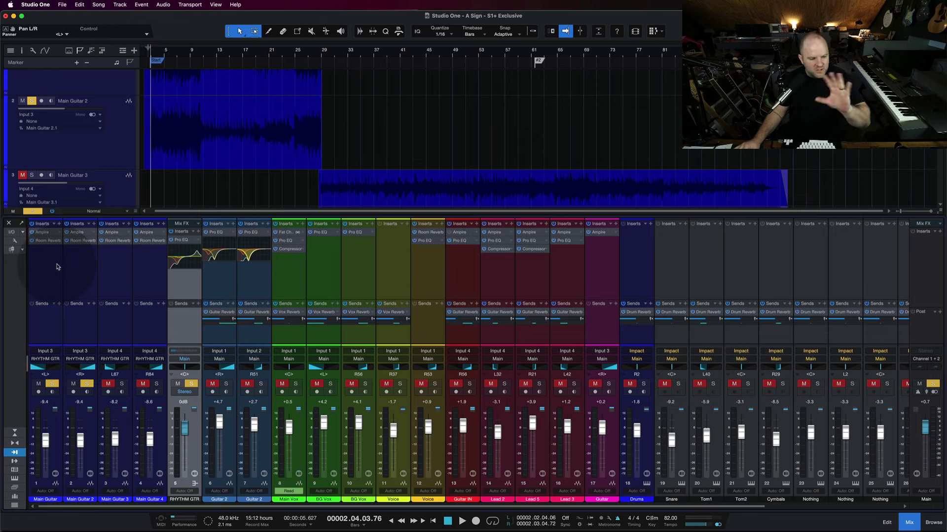
left_click(42, 259)
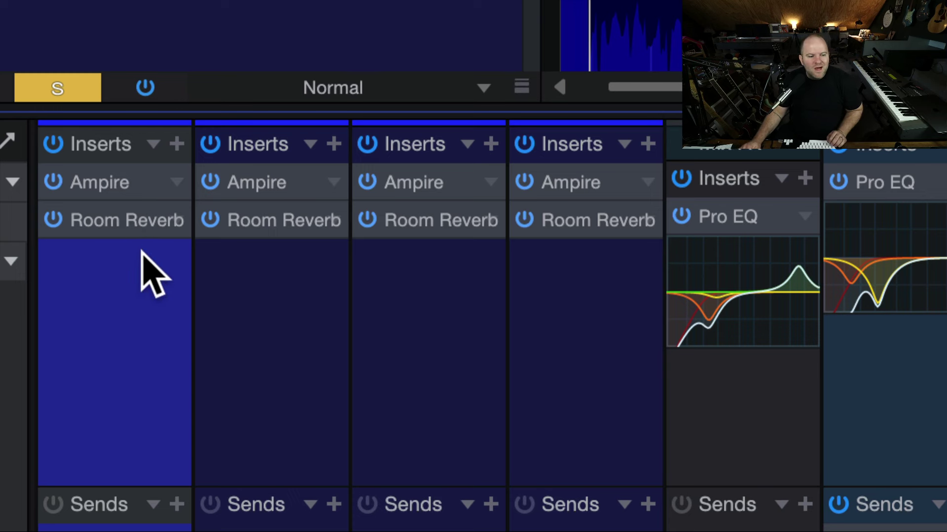
left_click(116, 207)
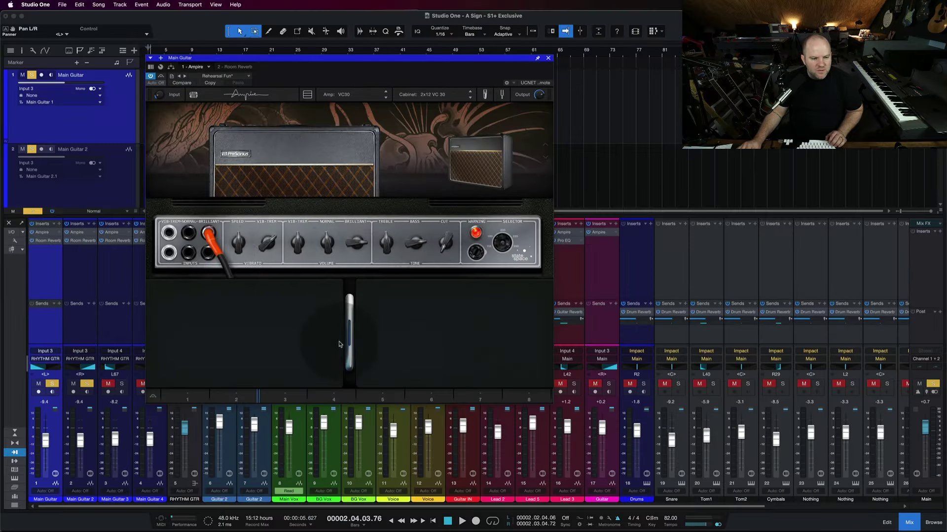
right_click(321, 344)
left_click(343, 348)
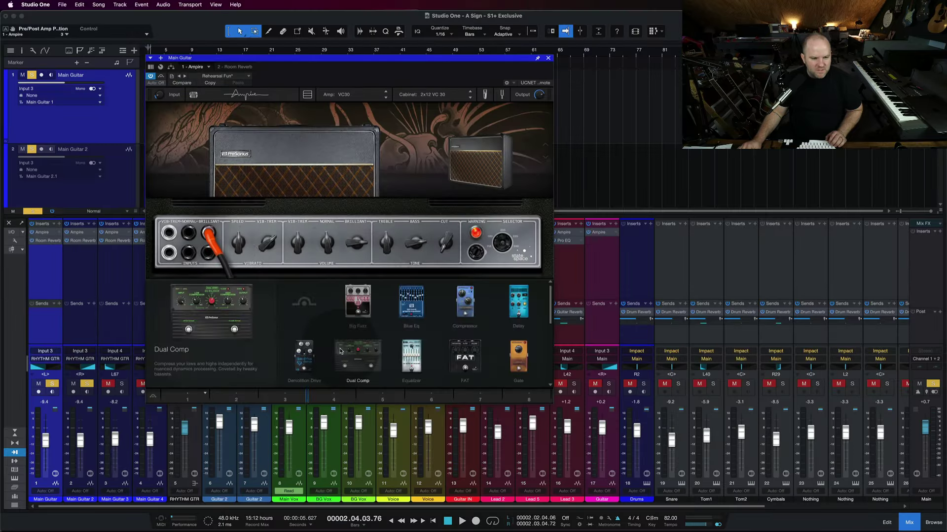
scroll(420, 334, "down", 5)
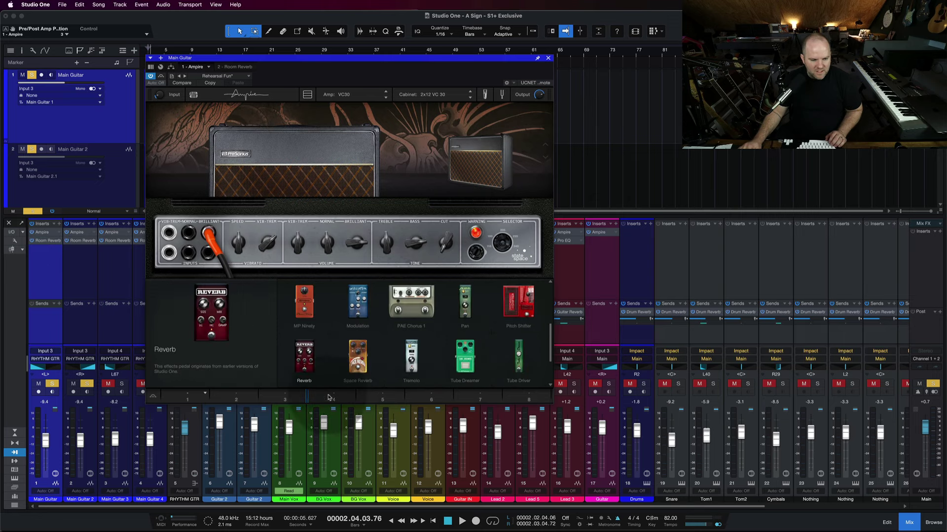
left_click(165, 280)
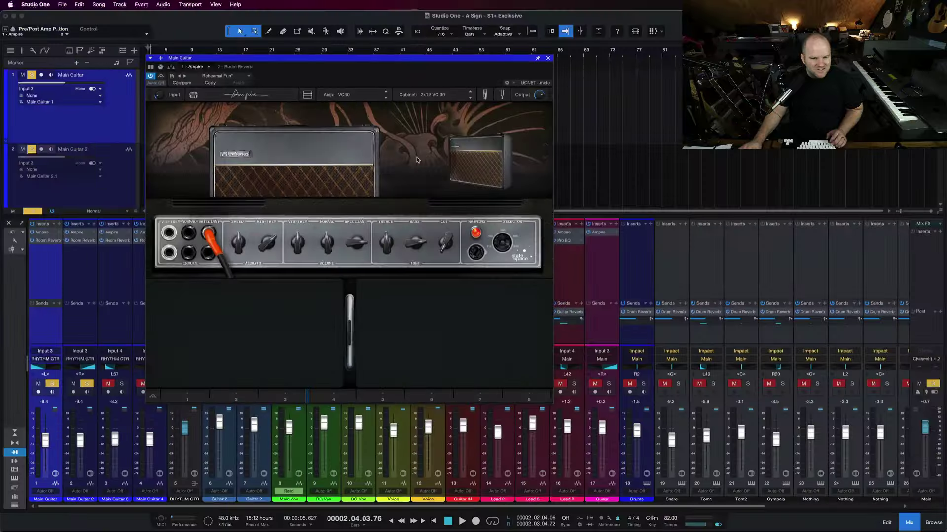
left_click(547, 58)
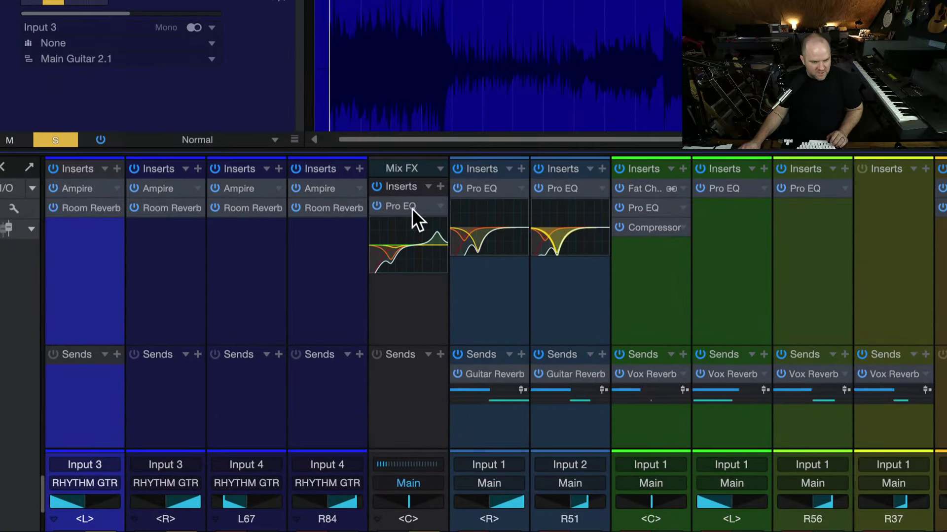
Step: Make the RHYTHM GTR Pro EQ low-band cut gentler, about -7.54 dB
left_click(402, 313)
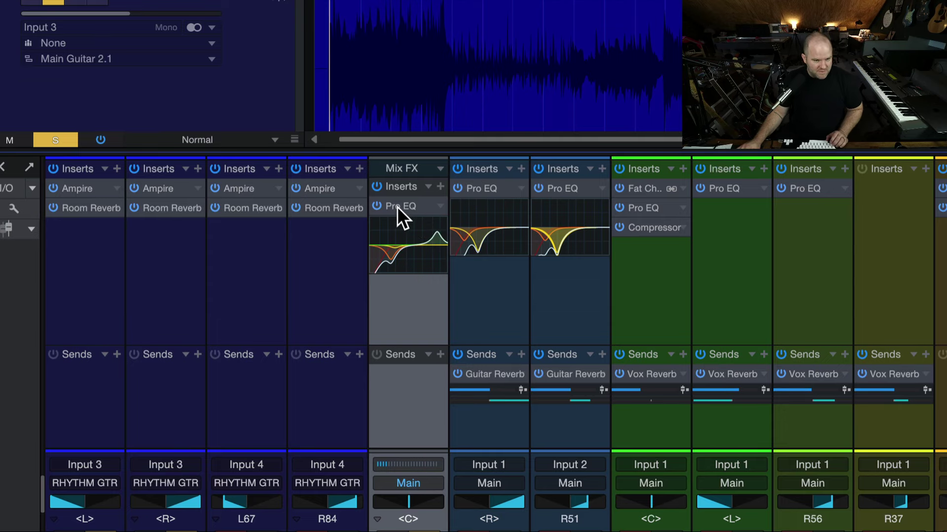
left_click(400, 207)
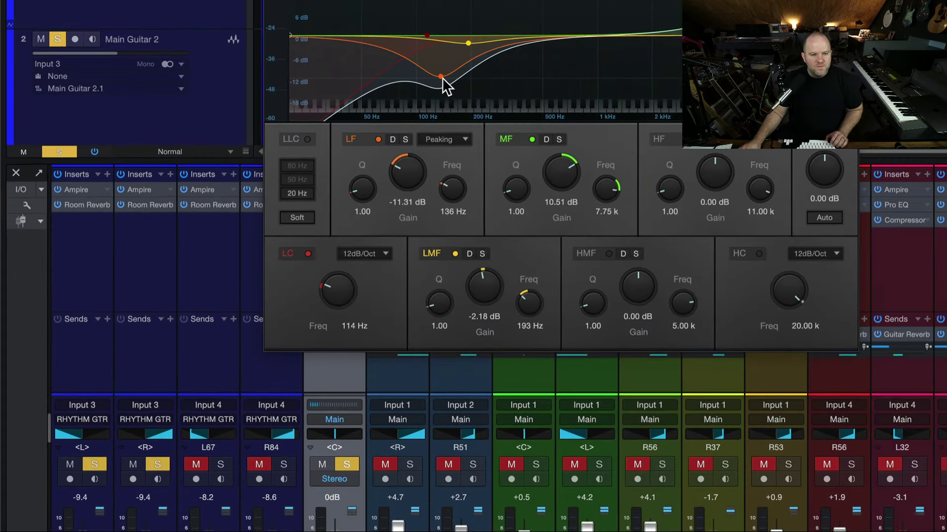
left_click_drag(443, 80, 439, 62)
Step: Show Main Guitar's Ampire and move its window down to uncover the tracks
left_click(129, 243)
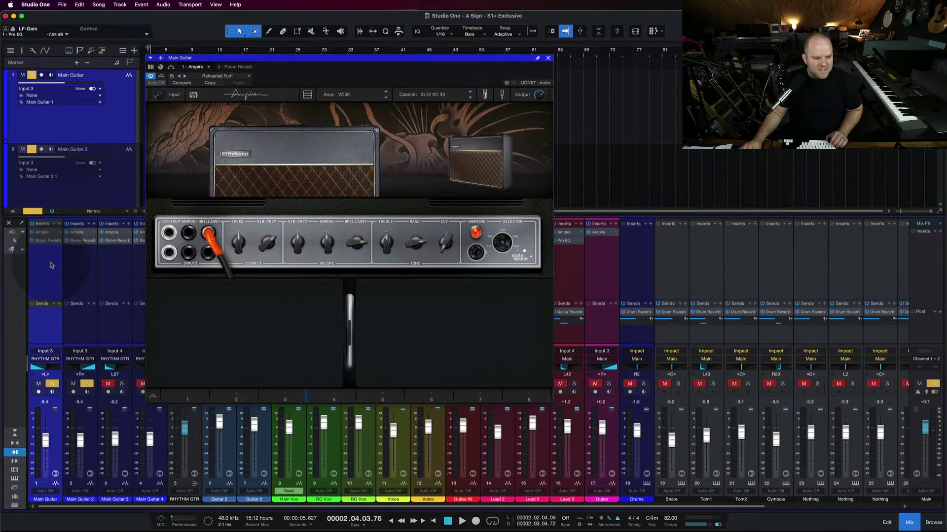
key("Up")
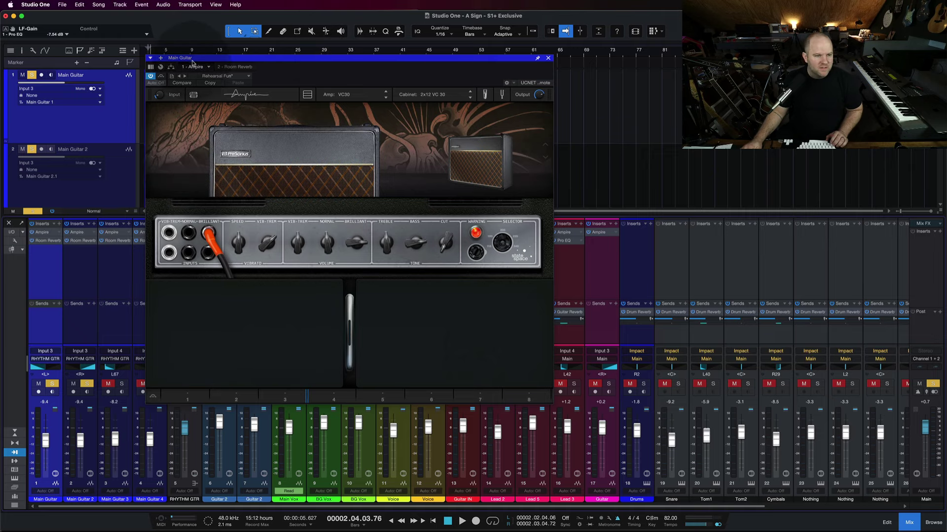
left_click_drag(192, 61, 197, 96)
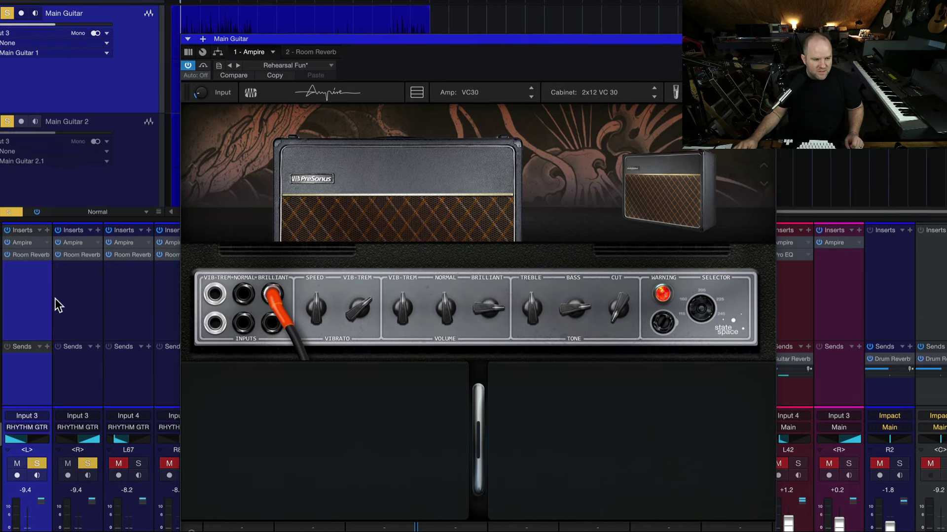
Step: Switch the Ampire view back and forth between Main Guitar and Main Guitar 2
left_click(83, 298)
left_click(39, 298)
left_click(70, 298)
left_click(39, 299)
left_click(79, 298)
left_click(48, 303)
left_click(69, 304)
left_click(22, 308)
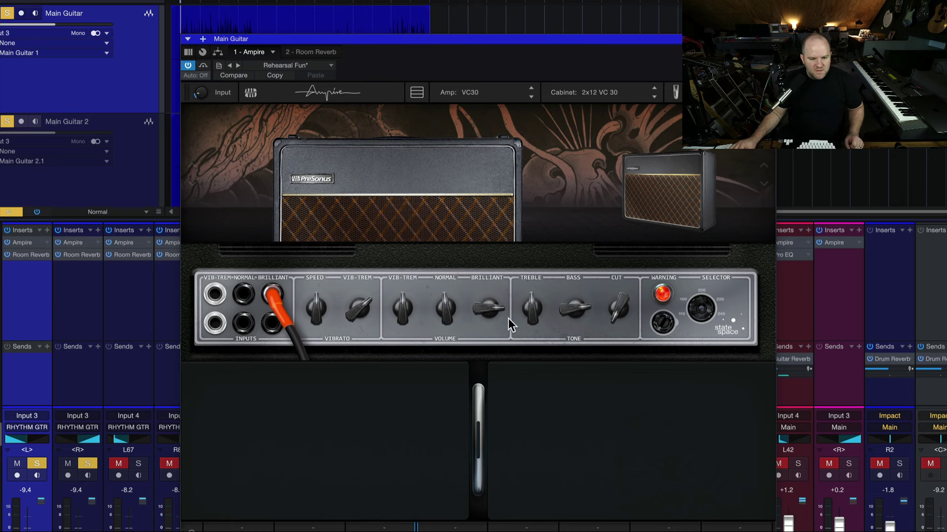
Step: Check the amp's Bass setting, compare both channels, then close the Ampire window
left_click(582, 310)
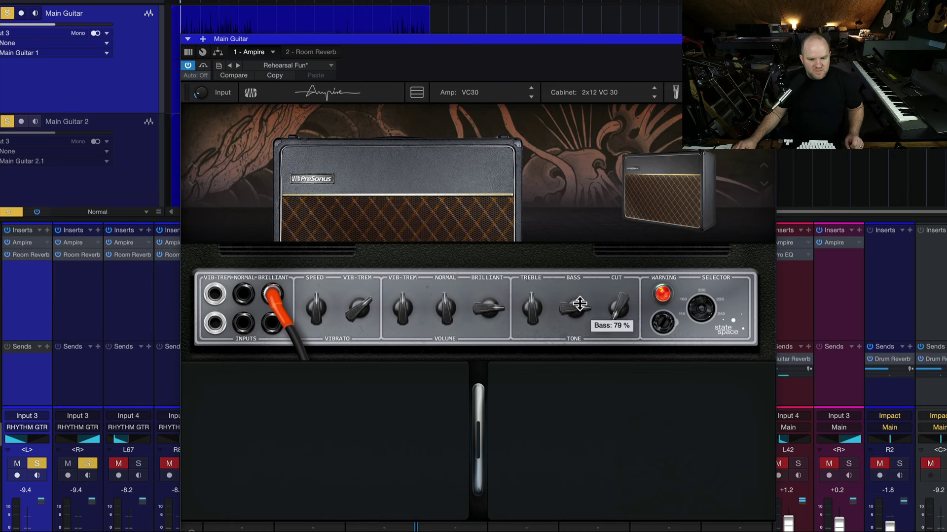
left_click(90, 312)
left_click(22, 313)
left_click(74, 312)
left_click(35, 315)
left_click(69, 309)
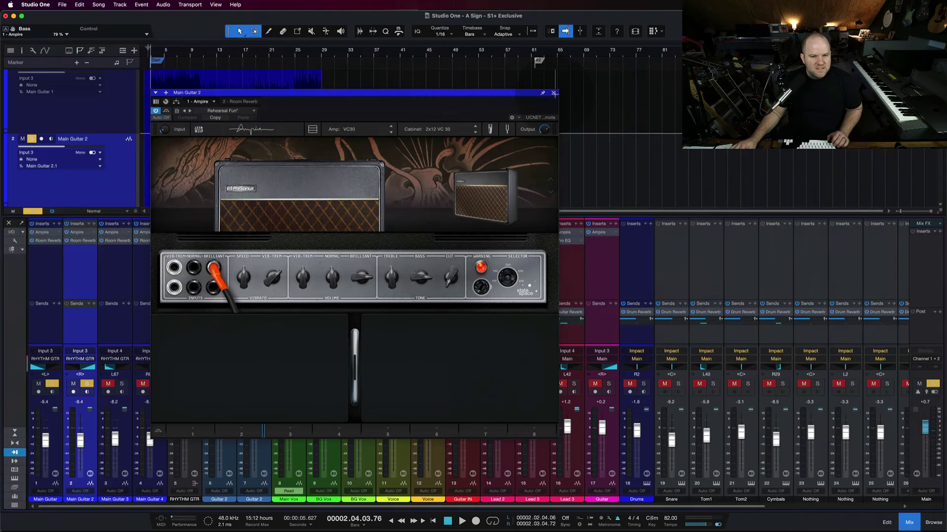
left_click(553, 93)
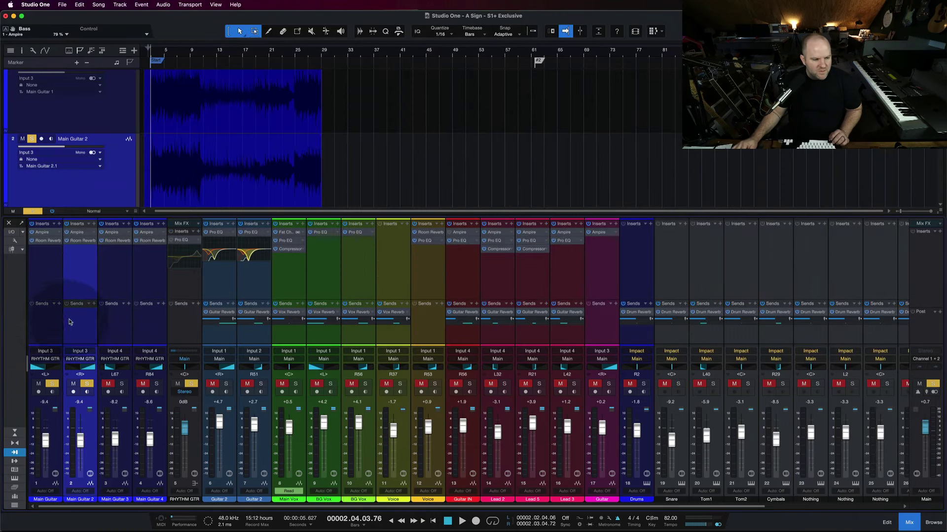
left_click(47, 291, "shift")
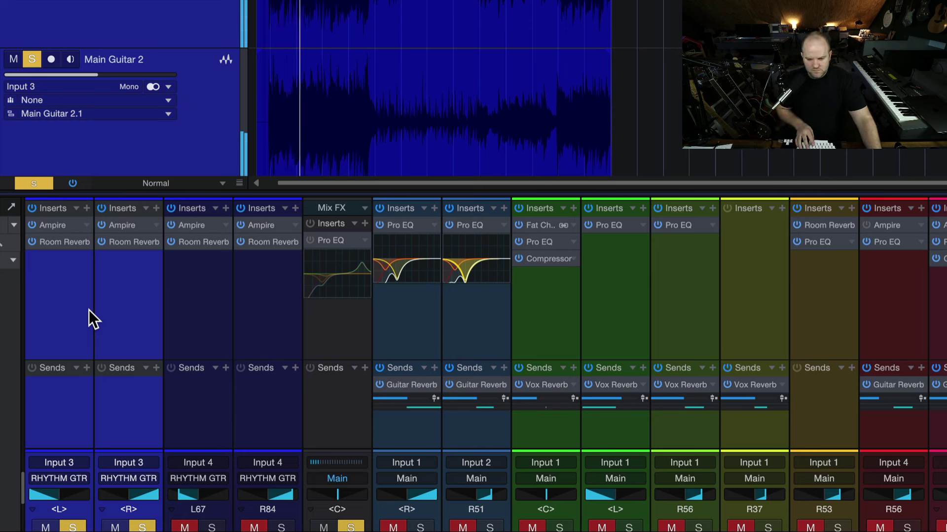
key("space")
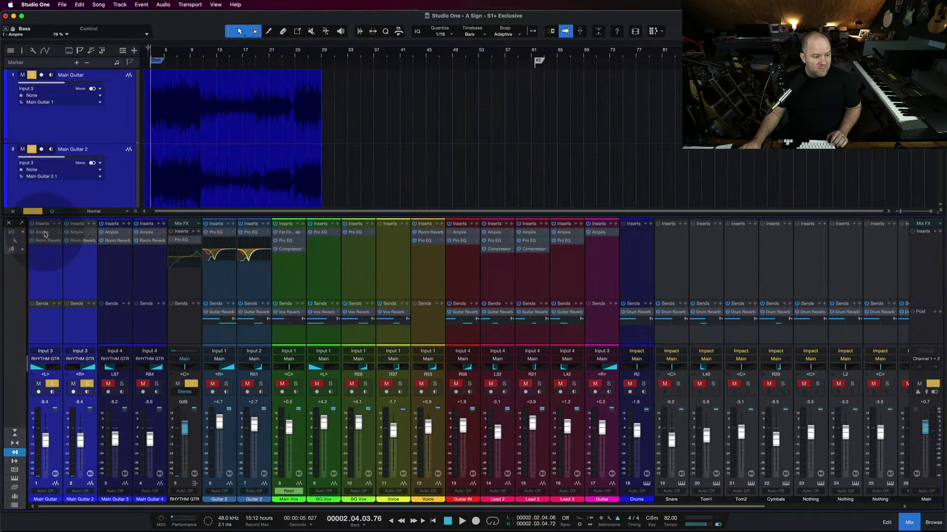
left_click(44, 233)
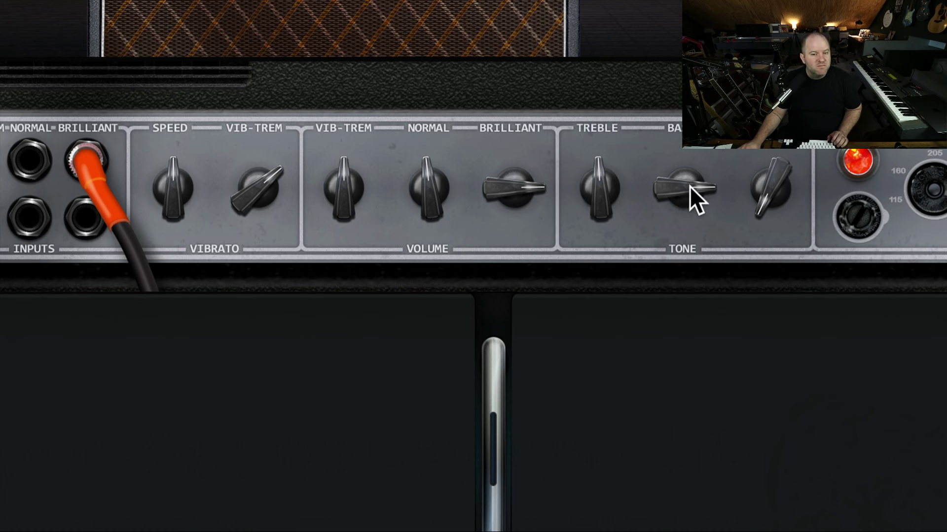
mouse_move(689, 186)
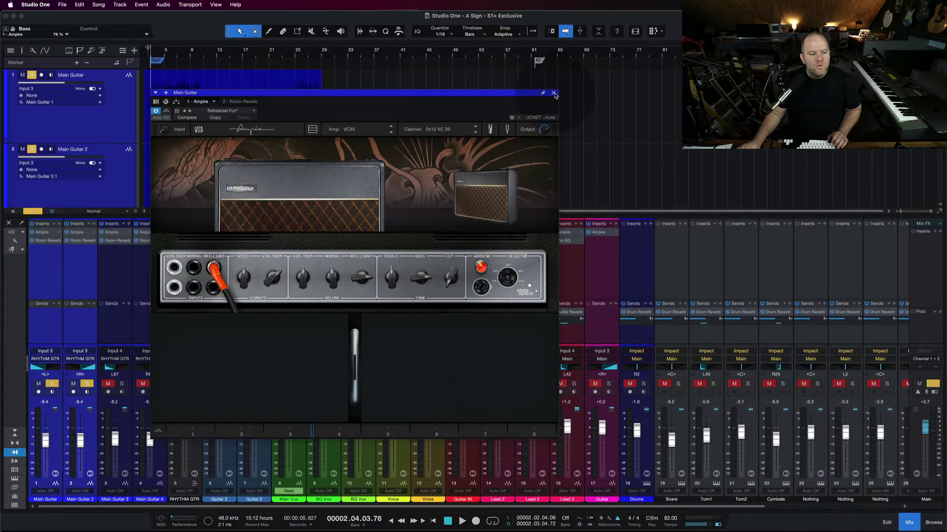
Step: Close the amp, open channel 5's Pro EQ, power it on, and drag it lower
left_click(554, 93)
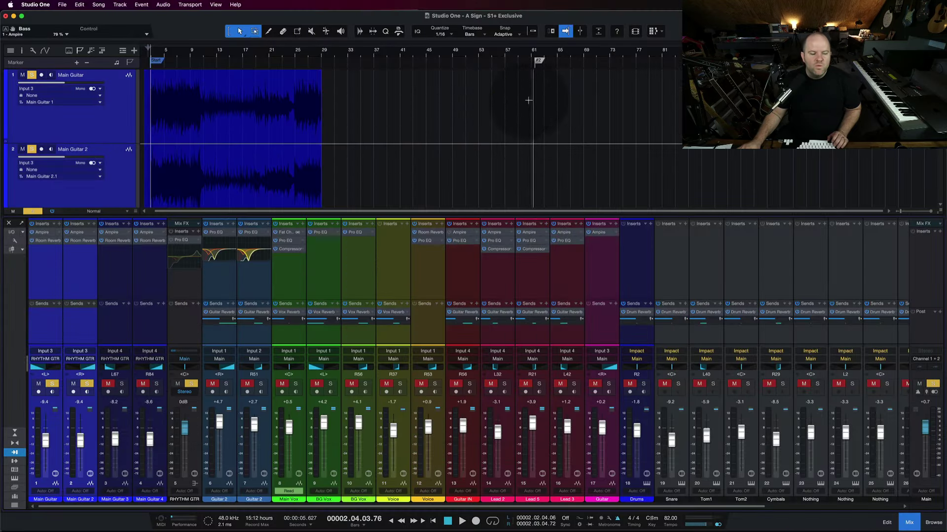
left_click(181, 240)
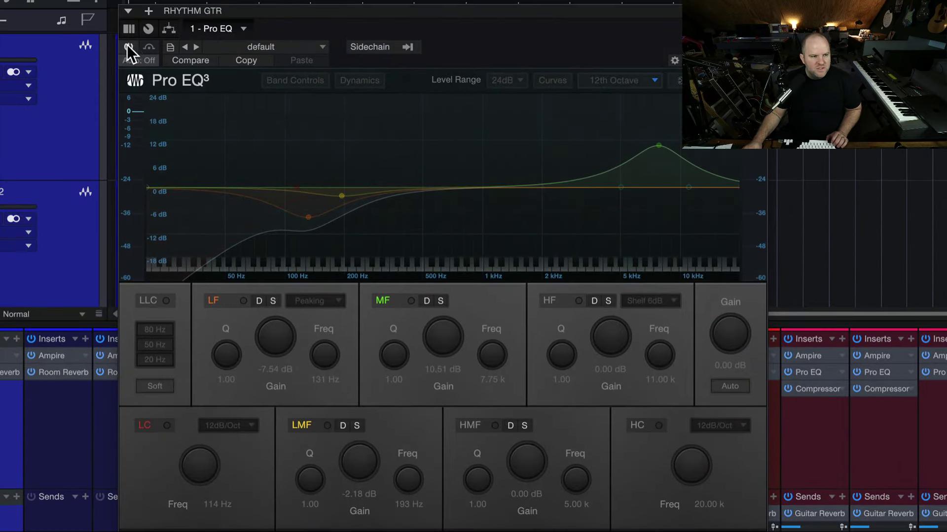
left_click(128, 46)
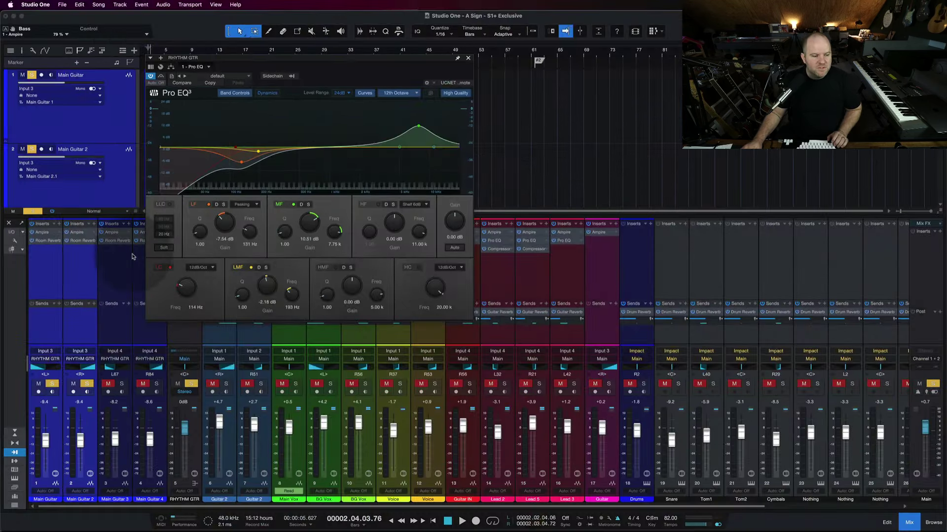
left_click_drag(448, 62, 461, 262)
Step: Open Main Guitar's Ampire and arrange it alongside the RHYTHM GTR Pro EQ window
left_click(40, 232)
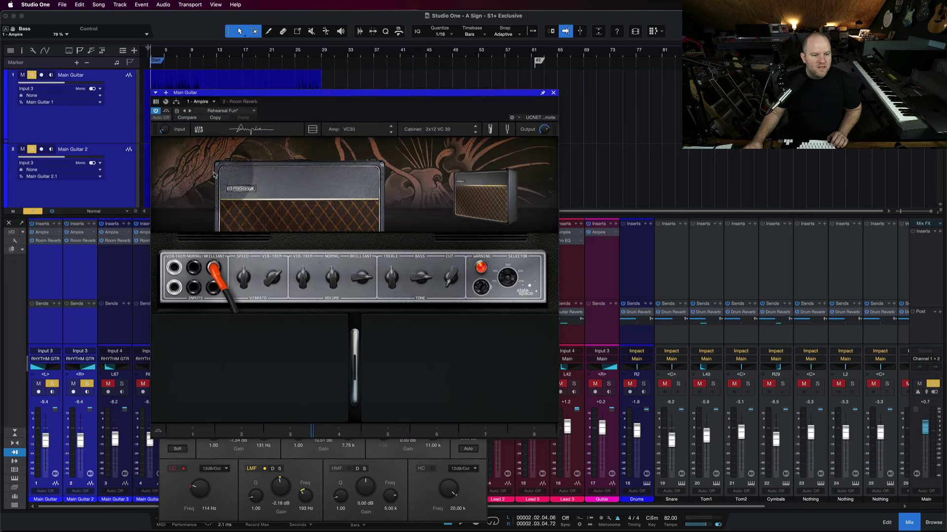
left_click_drag(493, 88, 355, 29)
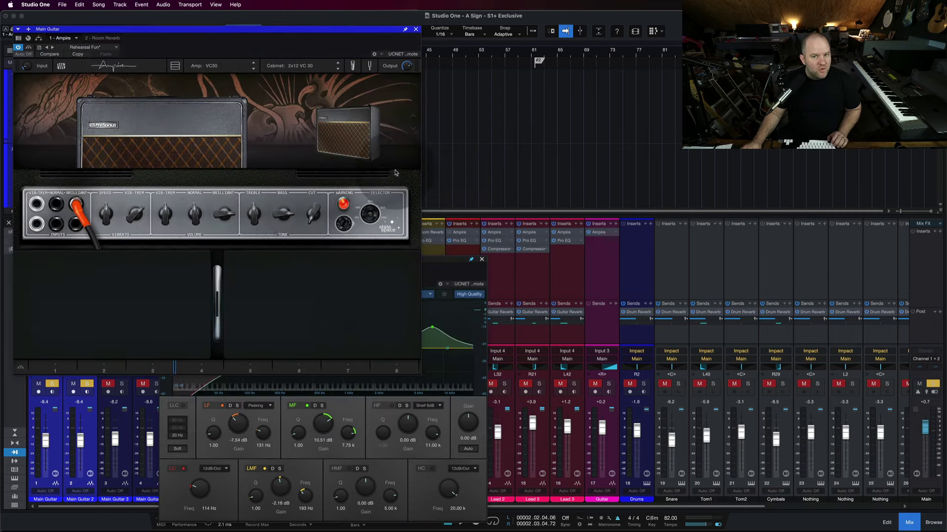
left_click(425, 253)
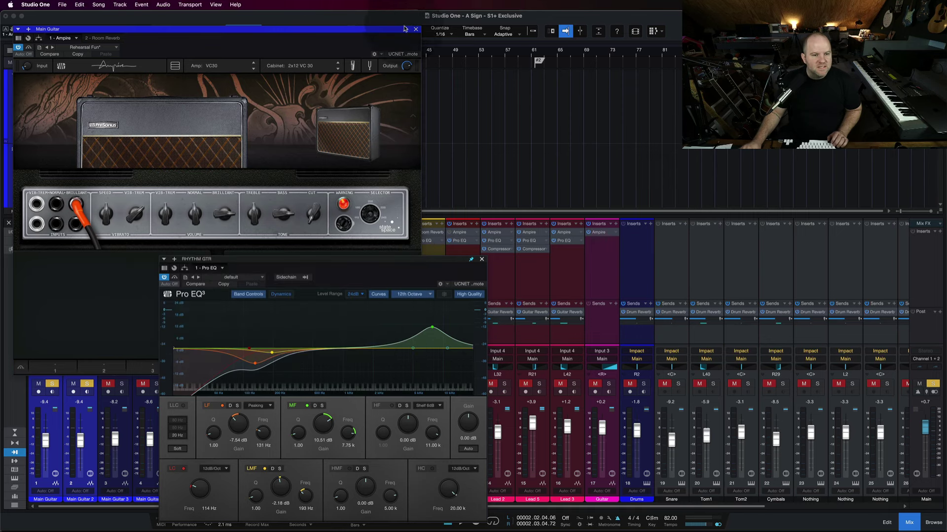
left_click(420, 252)
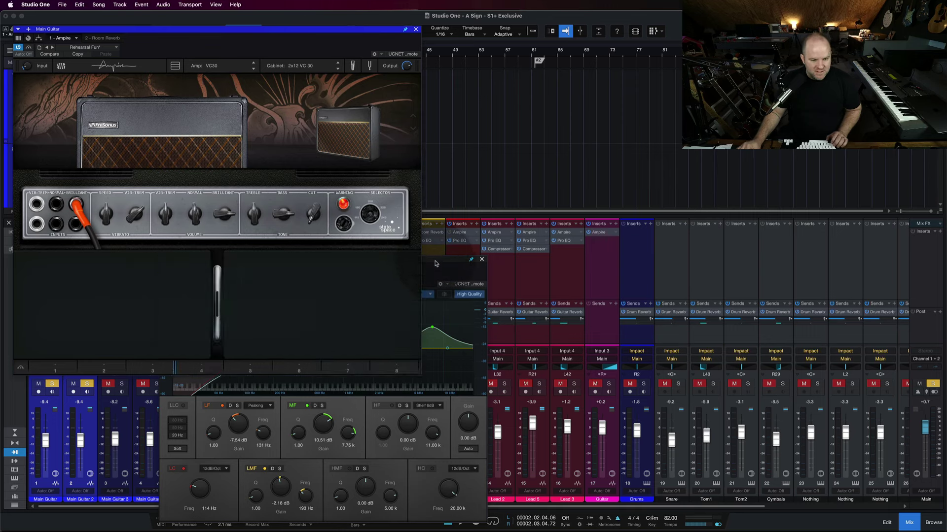
left_click_drag(435, 264, 441, 250)
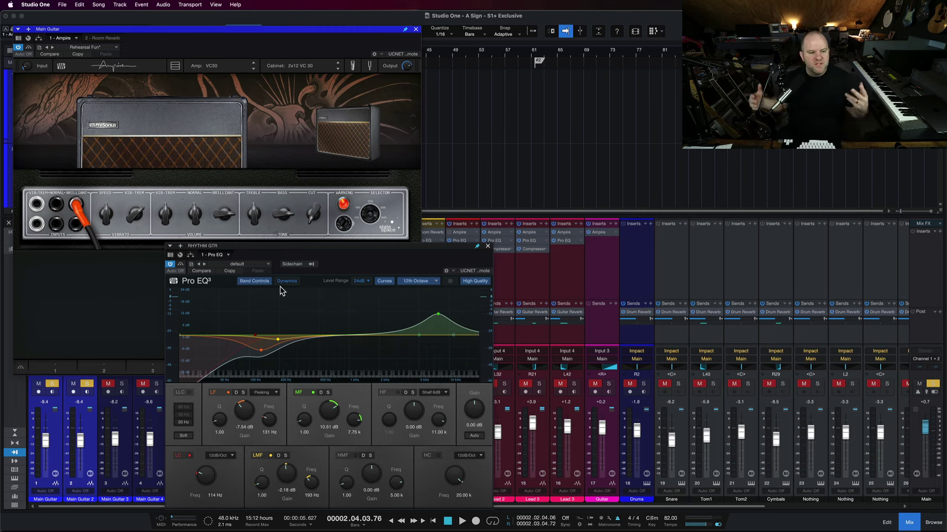
Step: Toggle the RHYTHM GTR Pro EQ bypass and play the guitars to compare
left_click(170, 265)
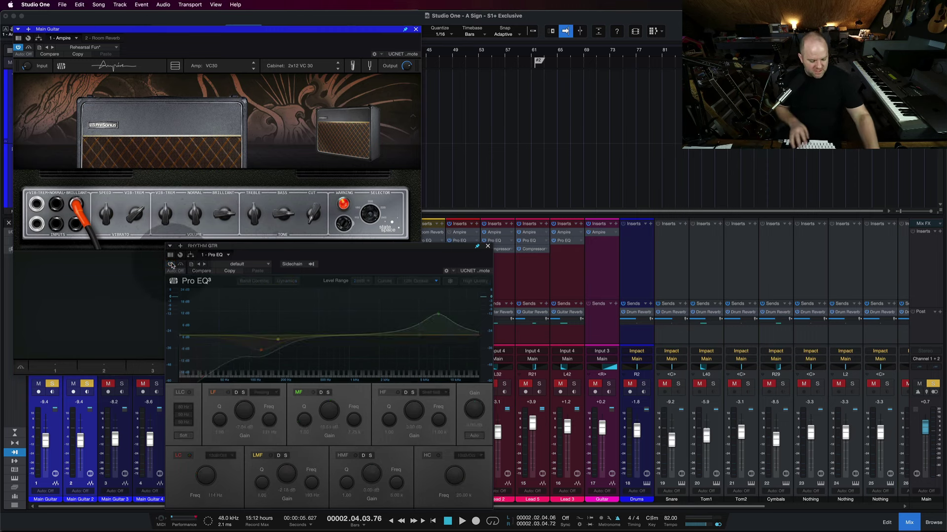
left_click(171, 265)
key("space")
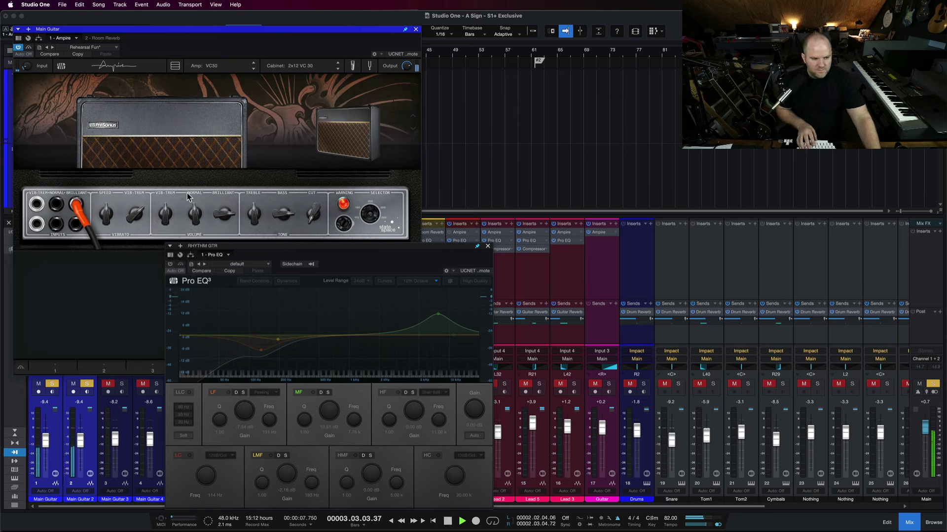
key("space")
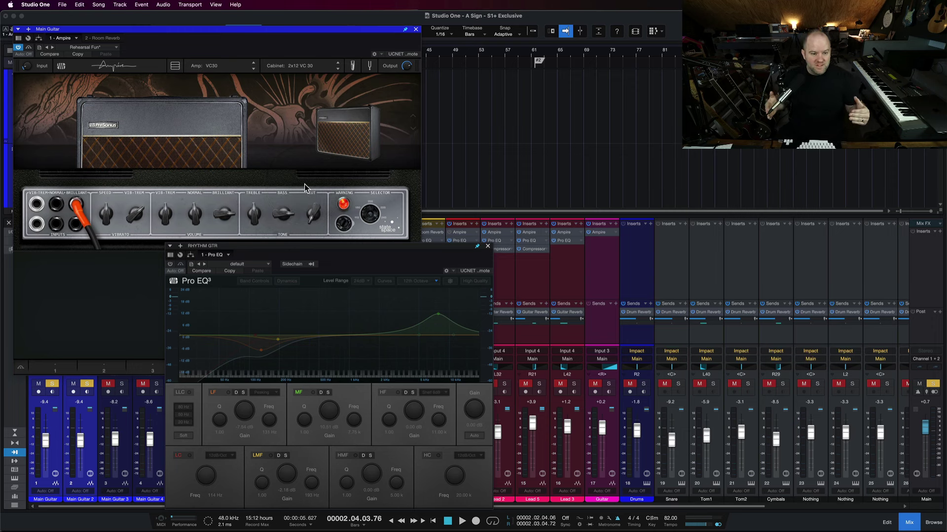
left_click(290, 215)
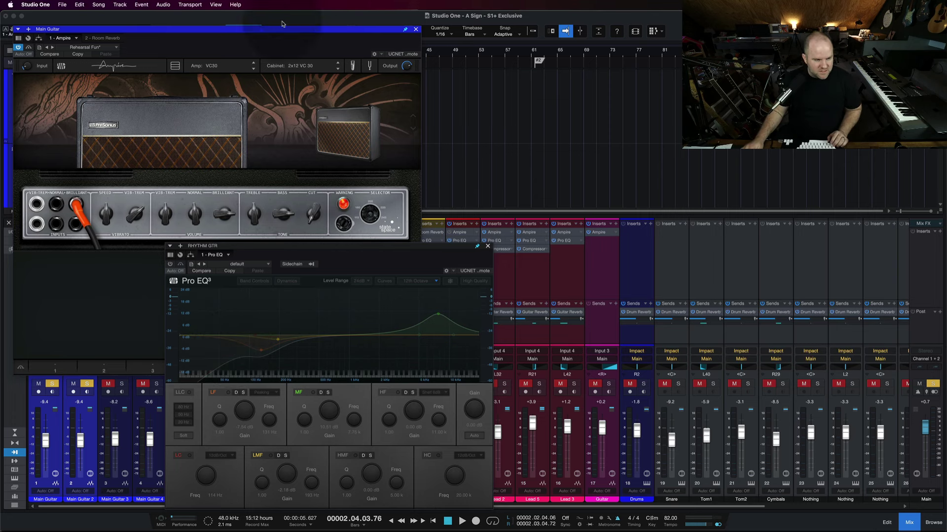
Step: Clear the guitar solos, centre the Main Guitar pan, and solo only Main Guitar
left_click(415, 30)
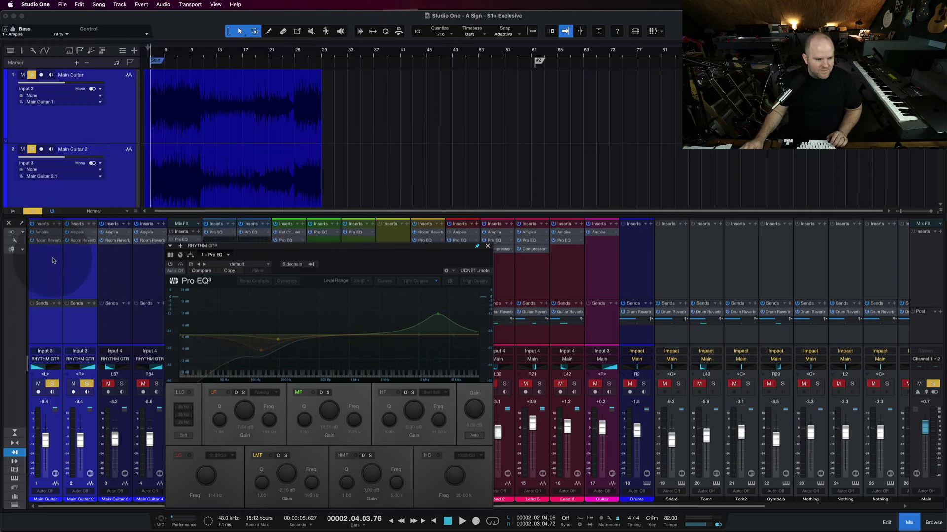
left_click(50, 286)
key("shift+s")
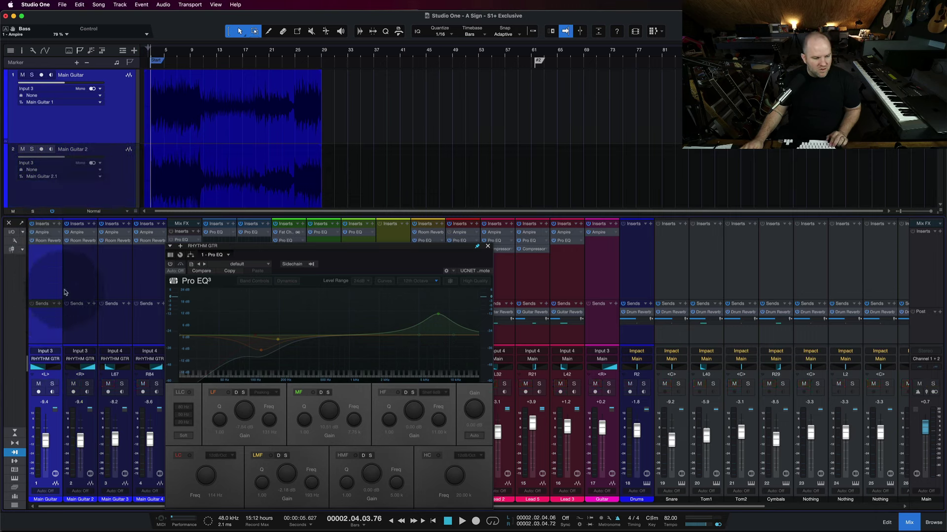
left_click(45, 367, "alt")
key("s")
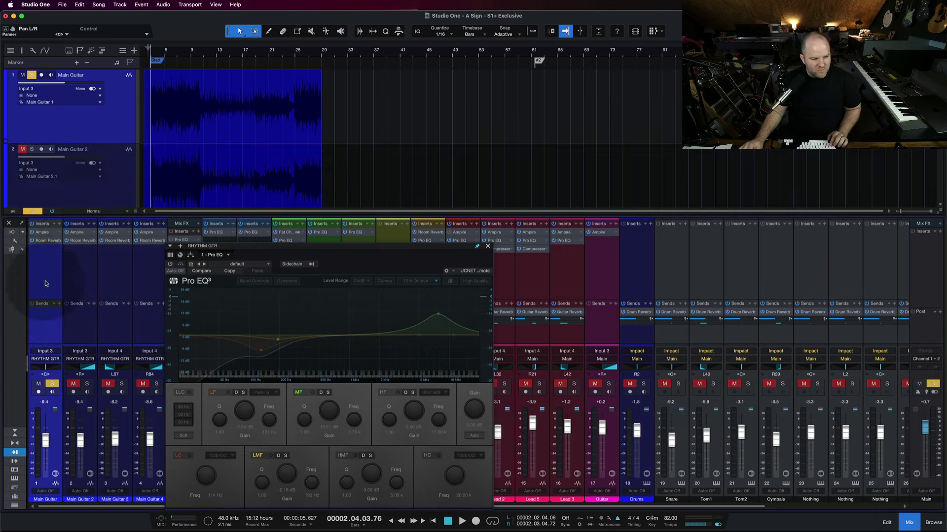
Step: In Main Guitar's Ampire, set Brilliant volume 88 %, Treble 77 %, Cut 0 %, and Bass about 22 %
left_click(49, 232)
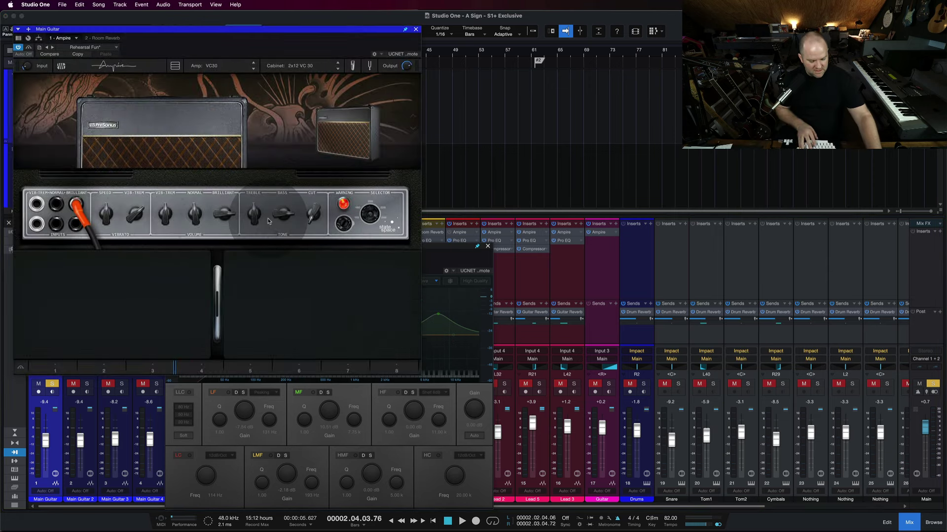
mouse_move(262, 224)
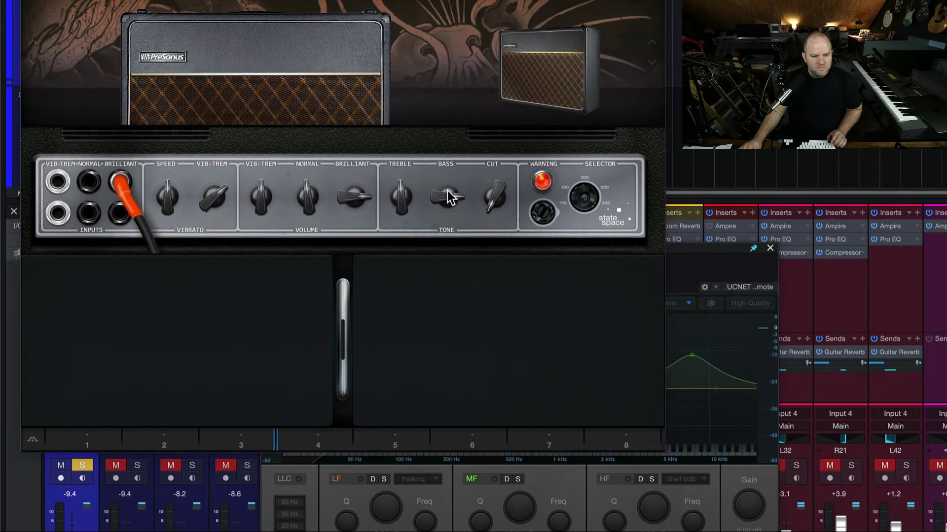
mouse_move(288, 212)
left_click_drag(444, 211, 446, 244)
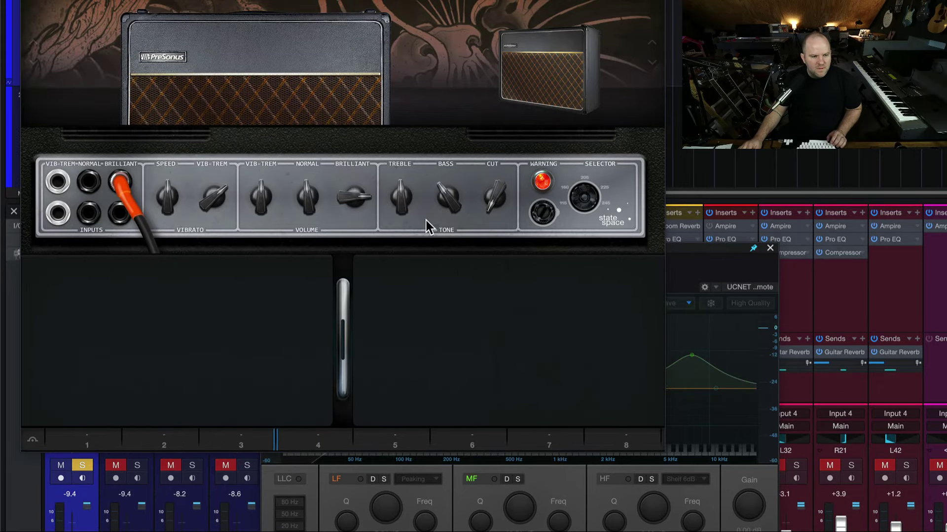
left_click_drag(409, 201, 412, 173)
mouse_move(450, 202)
left_mouse_down()
mouse_move(449, 226)
mouse_move(455, 191)
left_mouse_up()
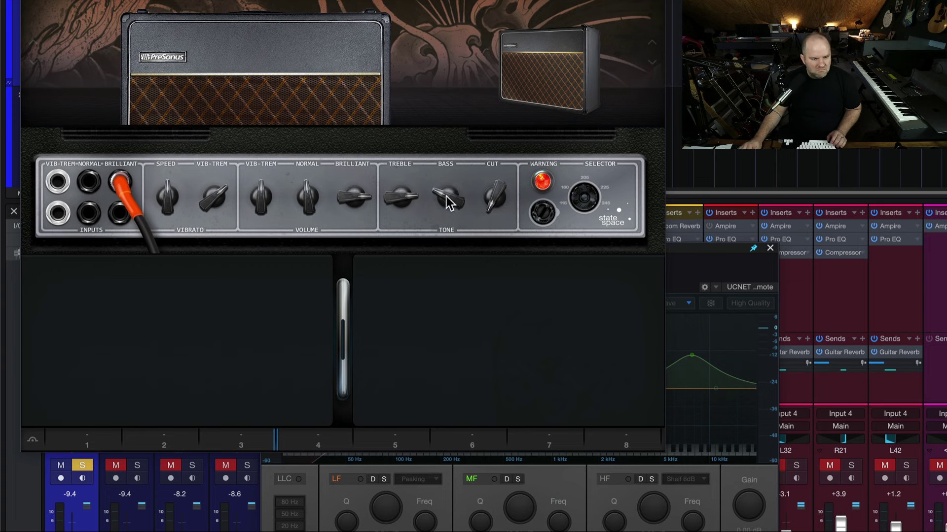
left_click_drag(495, 198, 465, 197)
left_click_drag(355, 197, 348, 226)
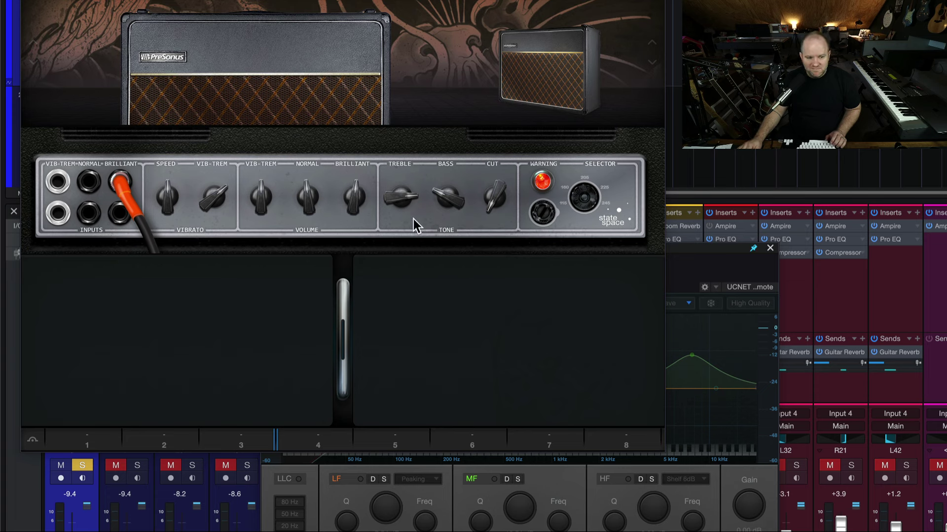
left_click_drag(345, 193, 355, 172)
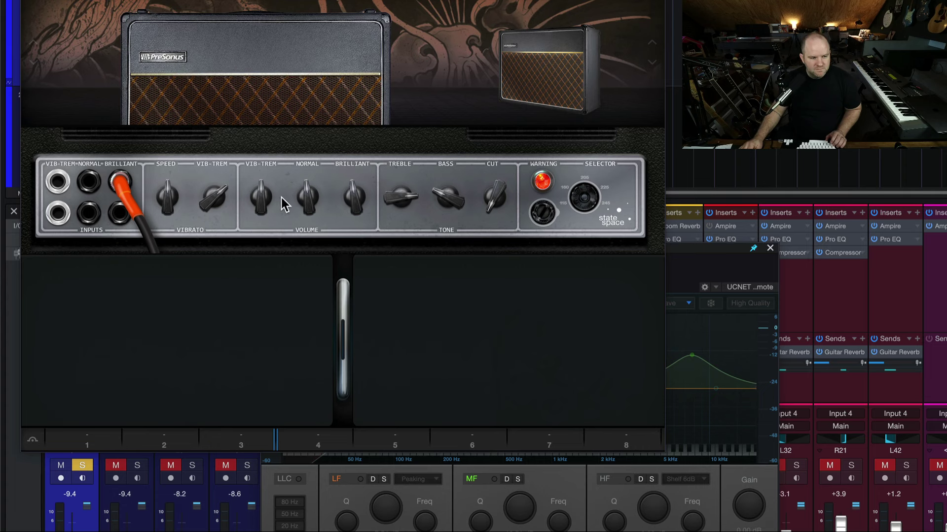
mouse_move(450, 187)
left_mouse_down()
mouse_move(440, 247)
mouse_move(435, 188)
left_mouse_up()
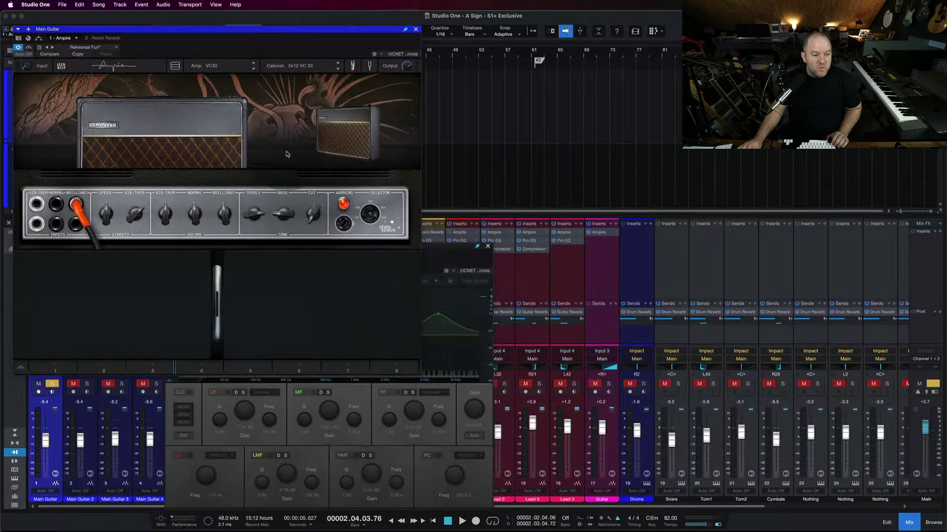
Step: Close the plugin windows and copy Main Guitar's Ampire onto Main Guitar 2
left_click(439, 324)
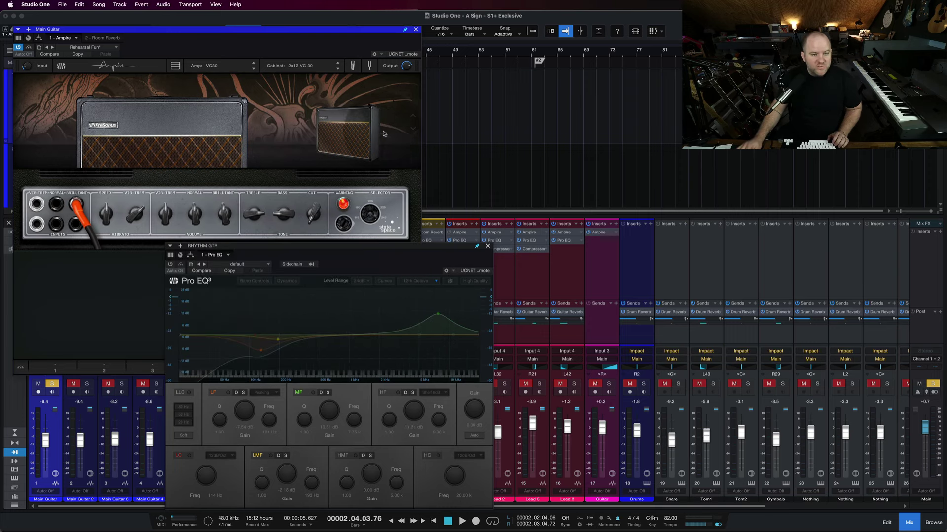
left_click(488, 246)
left_click(416, 29)
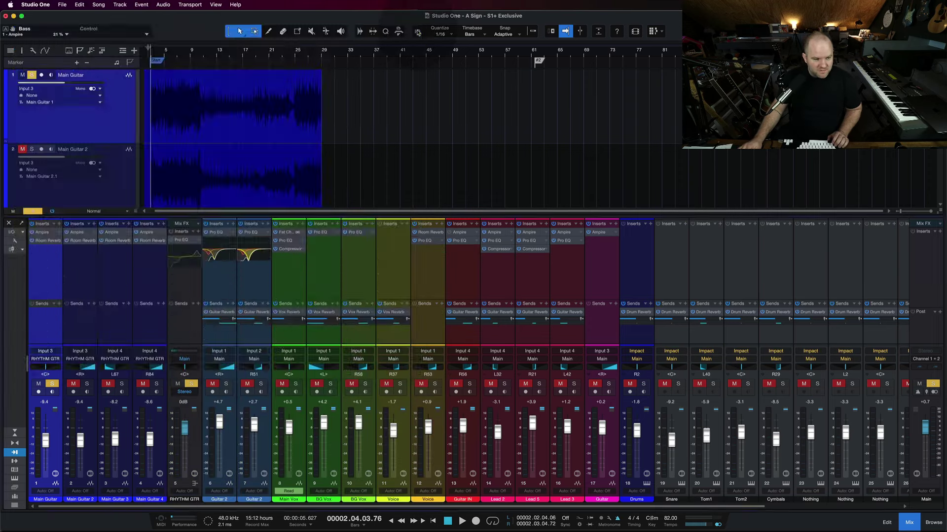
left_click_drag(42, 232, 72, 233)
left_click(418, 29)
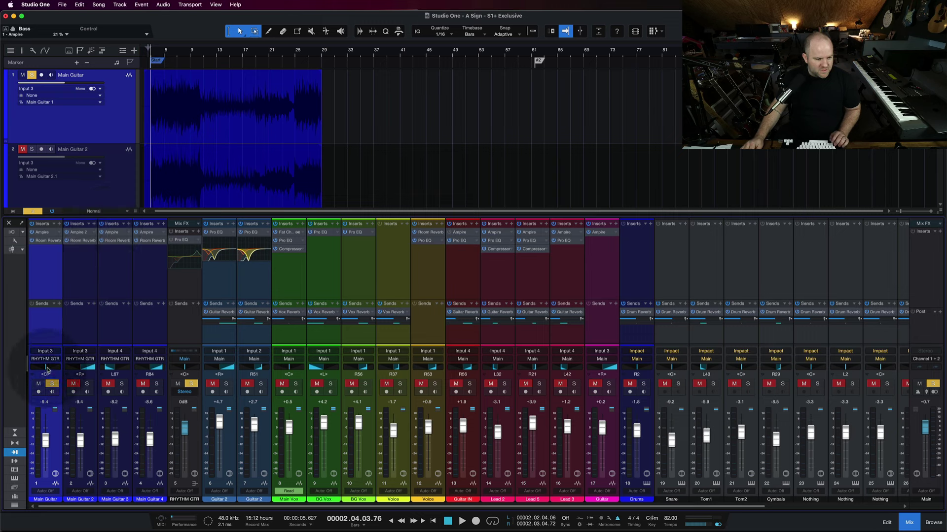
Step: Pan Main Guitar left, solo both guitars, play them, then check the RHYTHM GTR equaliser
left_click_drag(51, 367, 29, 367)
left_click(73, 384)
left_click(86, 384)
left_click(80, 284)
left_click(47, 278, "shift")
key("s")
key("s")
key("space")
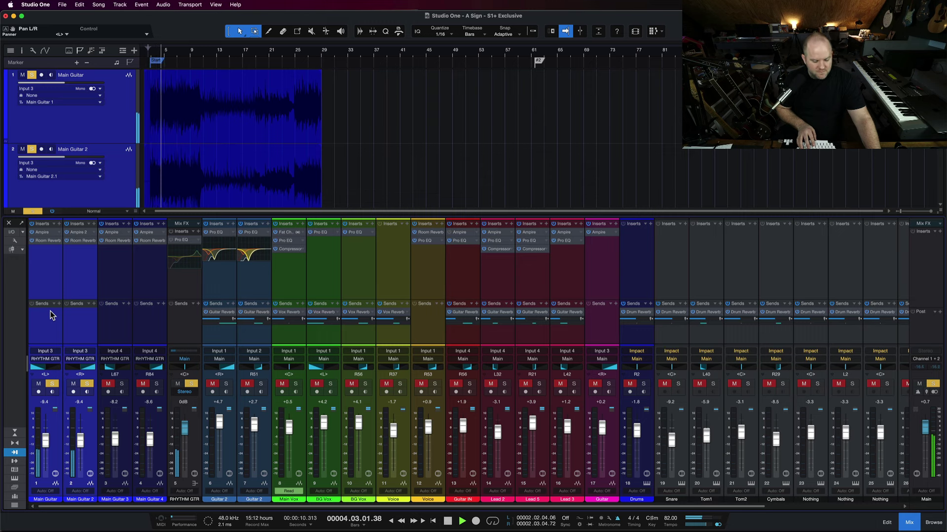
key("space")
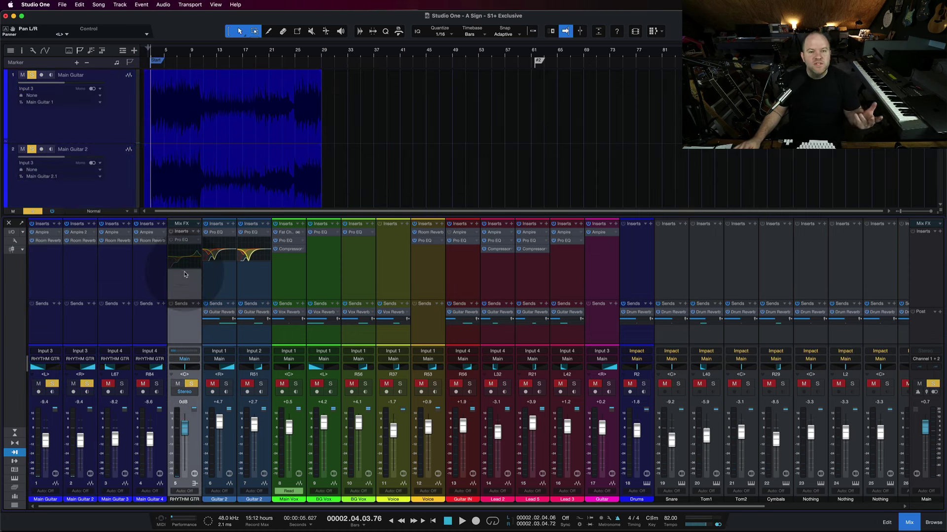
left_click(184, 241)
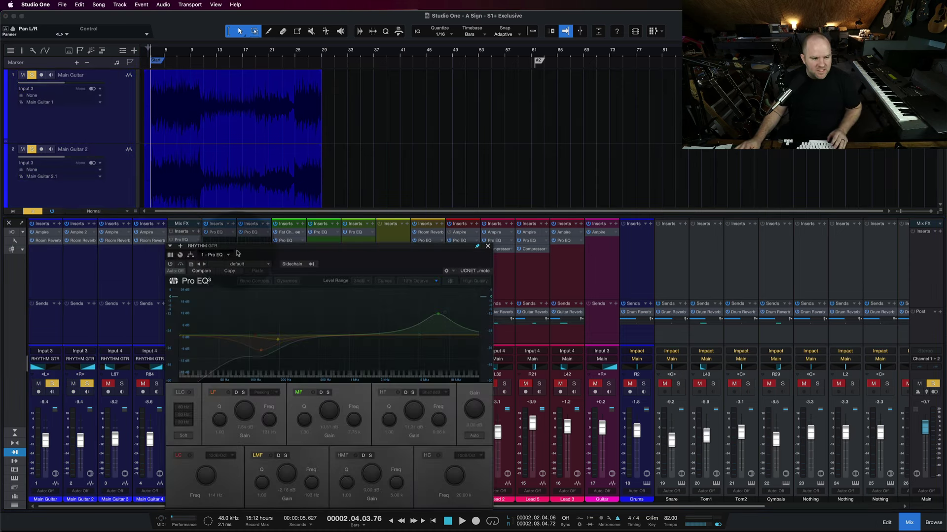
left_click(488, 246)
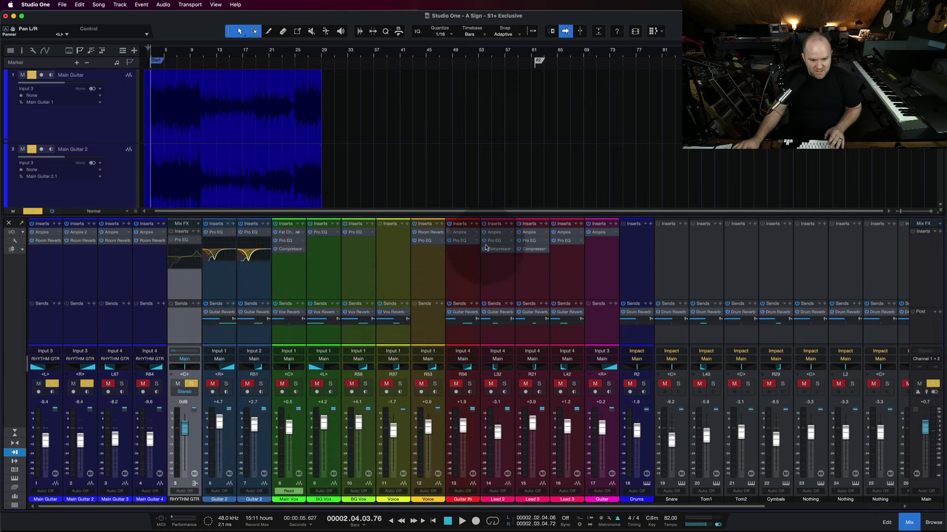
Step: Add a new Pro EQ to the RHYTHM GTR bus from the Effects browser
key("F5")
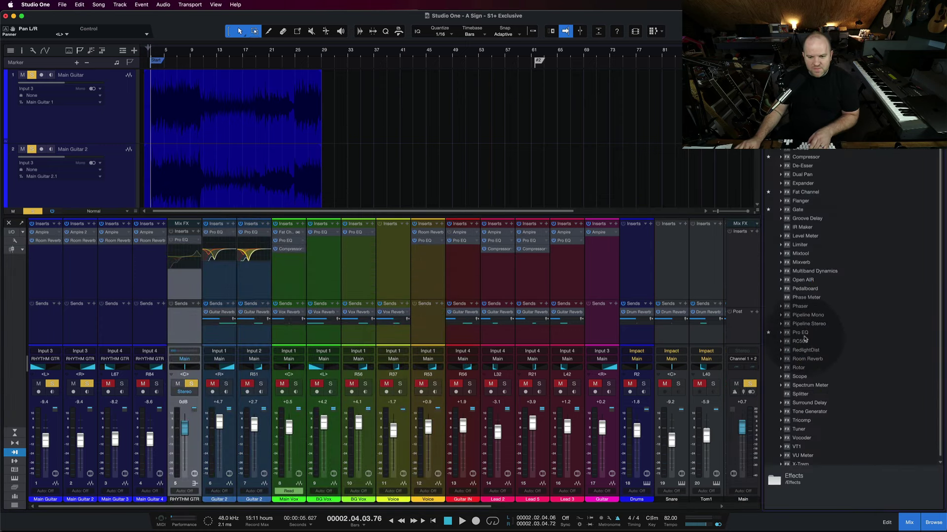
left_click_drag(799, 332, 185, 277)
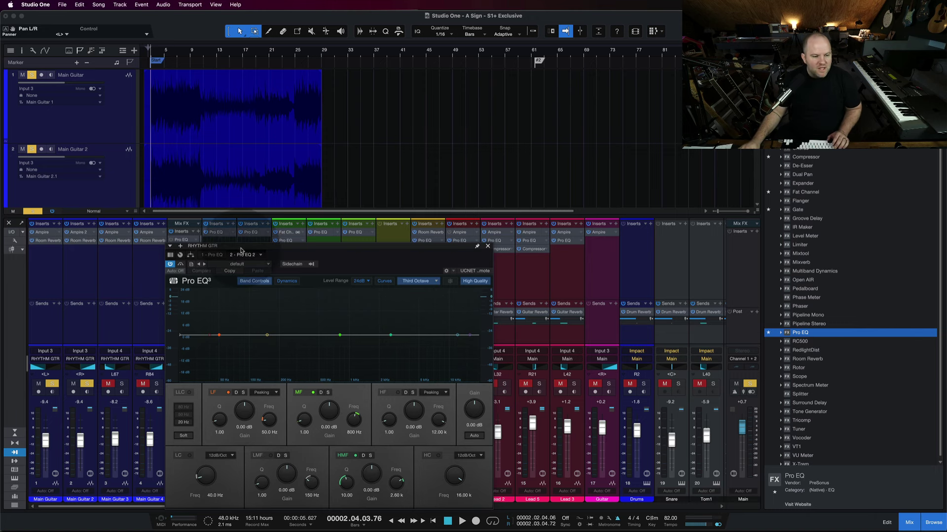
left_click_drag(198, 246, 131, 120)
Step: Engage a 233 Hz 12 dB/Oct low cut and dip the mids about 7 dB while listening
left_click_drag(139, 351, 137, 339)
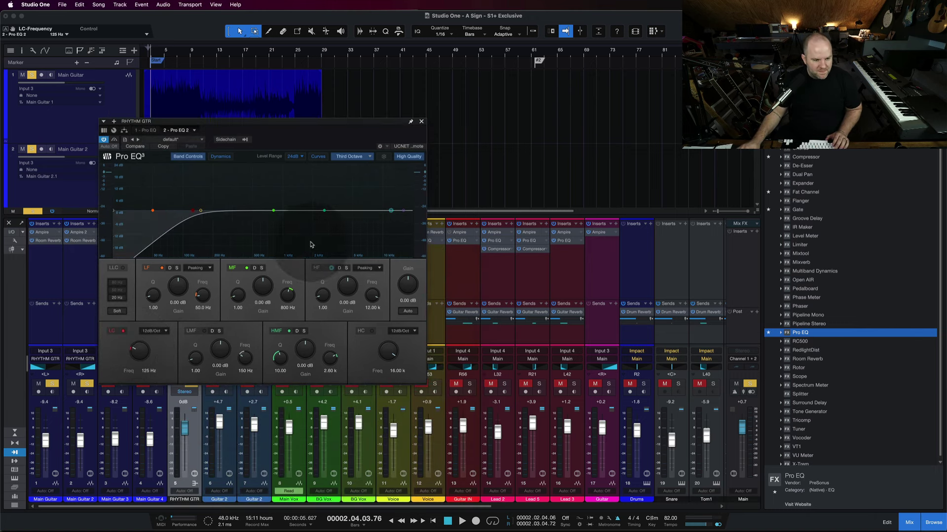
left_click_drag(274, 210, 263, 220)
left_click_drag(323, 210, 372, 204)
key("super+z")
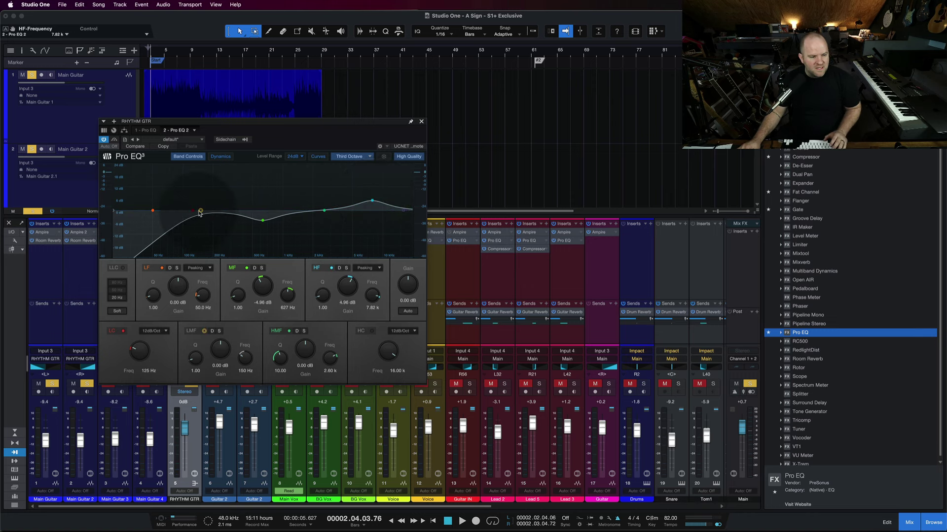
left_click_drag(201, 210, 197, 212)
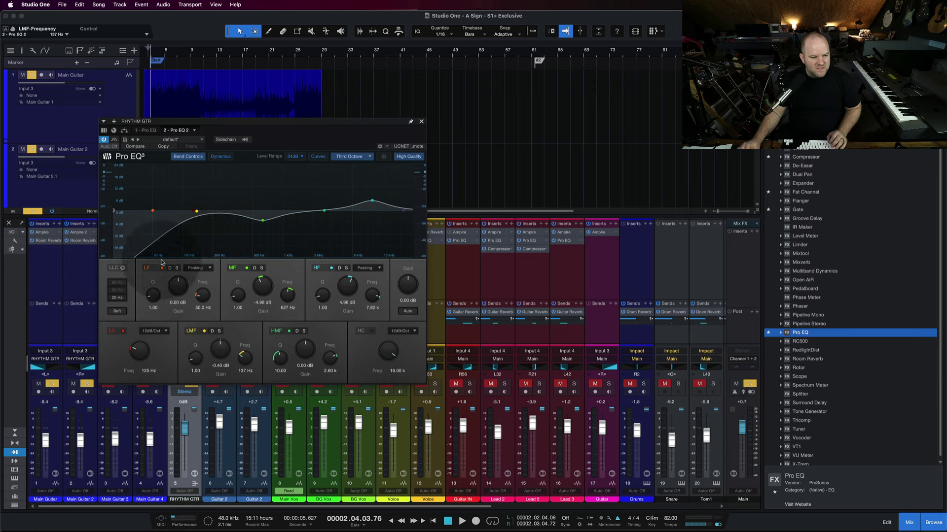
left_click_drag(140, 342, 141, 349)
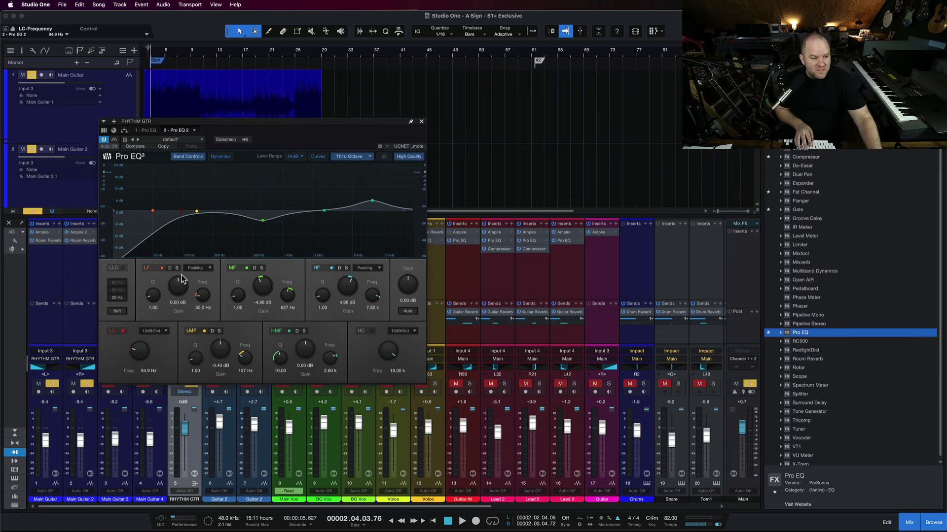
key("space")
mouse_move(262, 221)
left_mouse_down()
mouse_move(245, 181)
mouse_move(261, 193)
mouse_move(261, 226)
left_mouse_up()
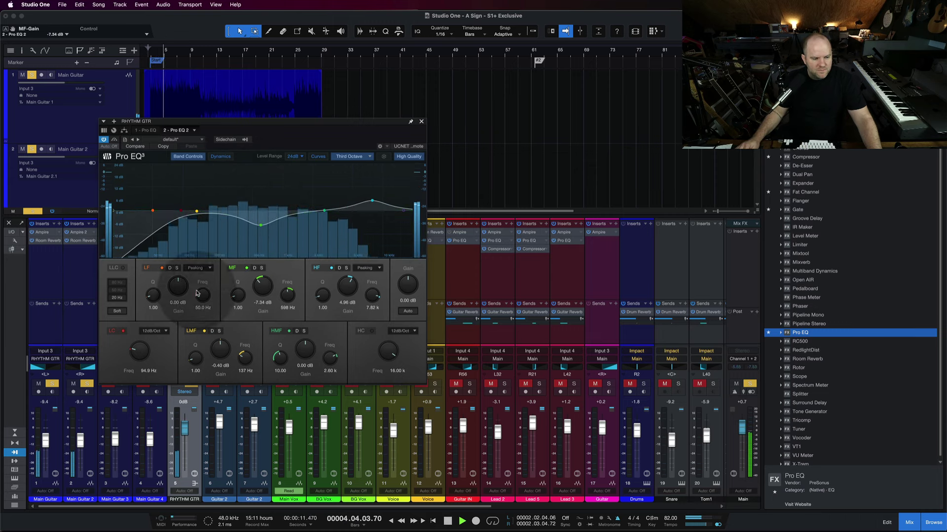
left_click_drag(140, 351, 141, 346)
key("space")
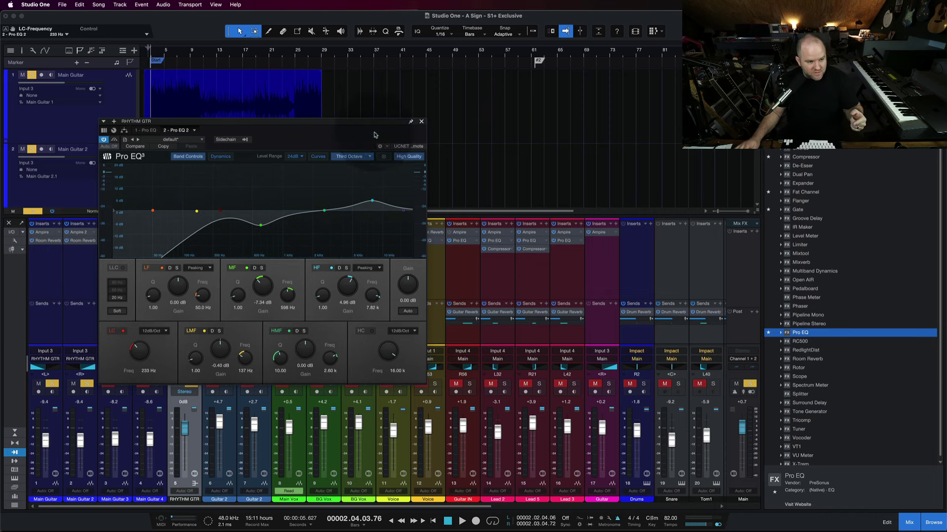
Step: Close the RHYTHM GTR Pro EQ, select Main Guitar, and briefly open its Room Reverb
left_click(421, 121)
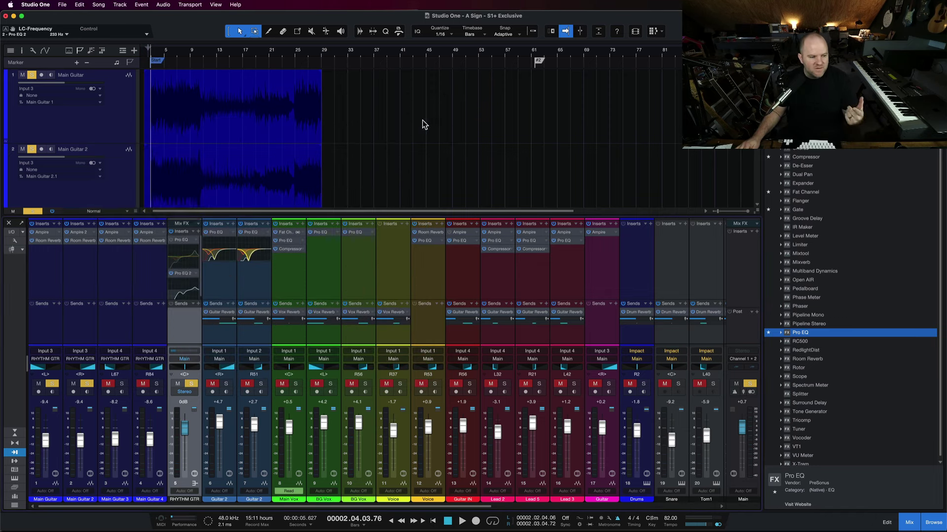
left_click(41, 236)
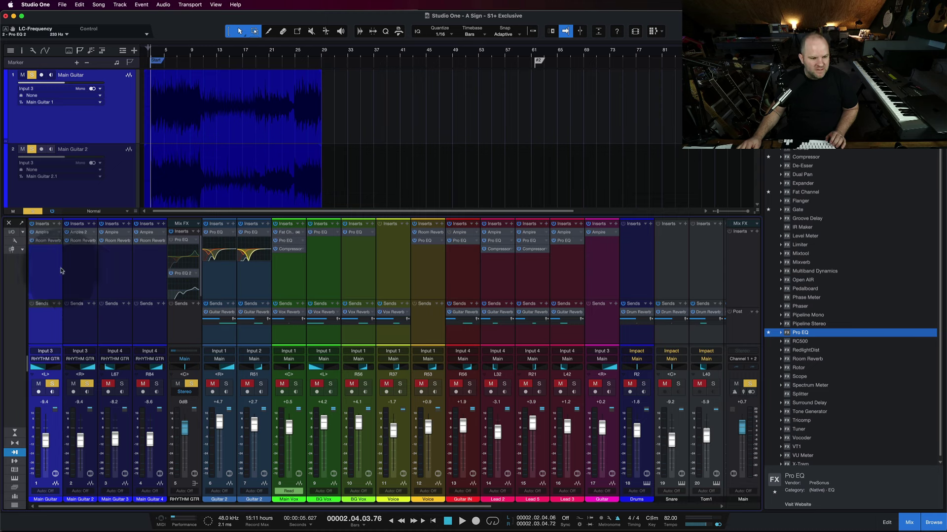
left_click(45, 241)
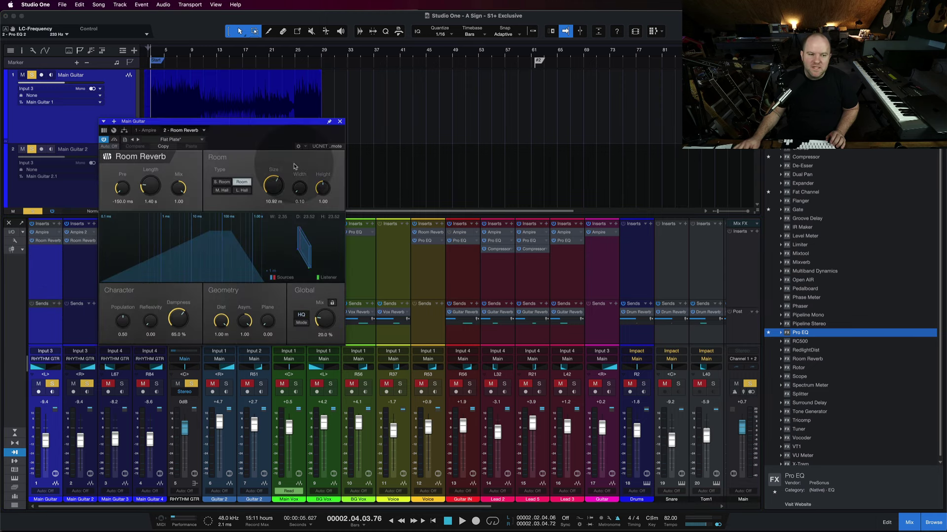
left_click(340, 122)
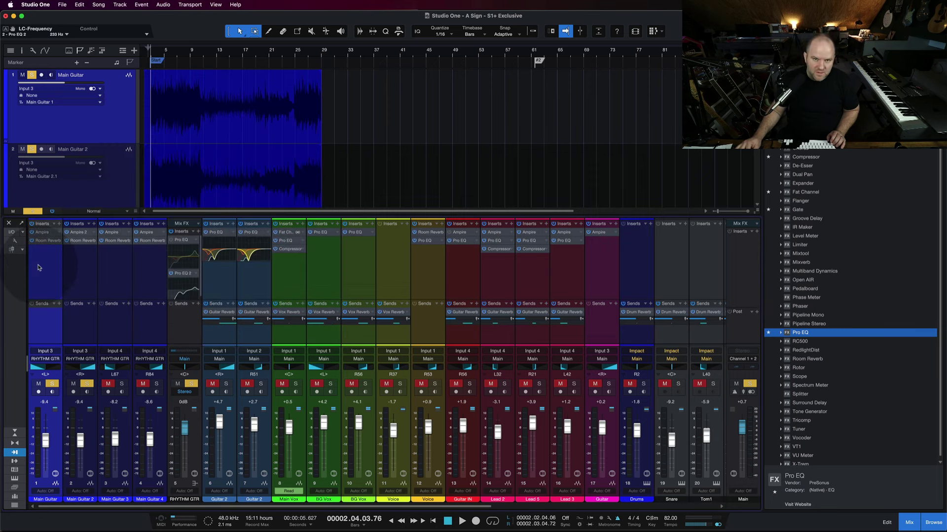
left_click(42, 233)
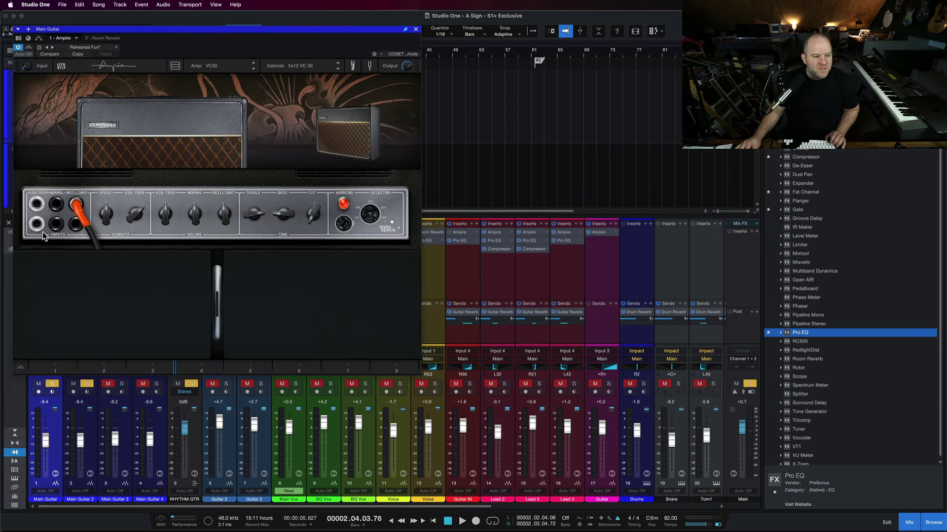
mouse_move(294, 220)
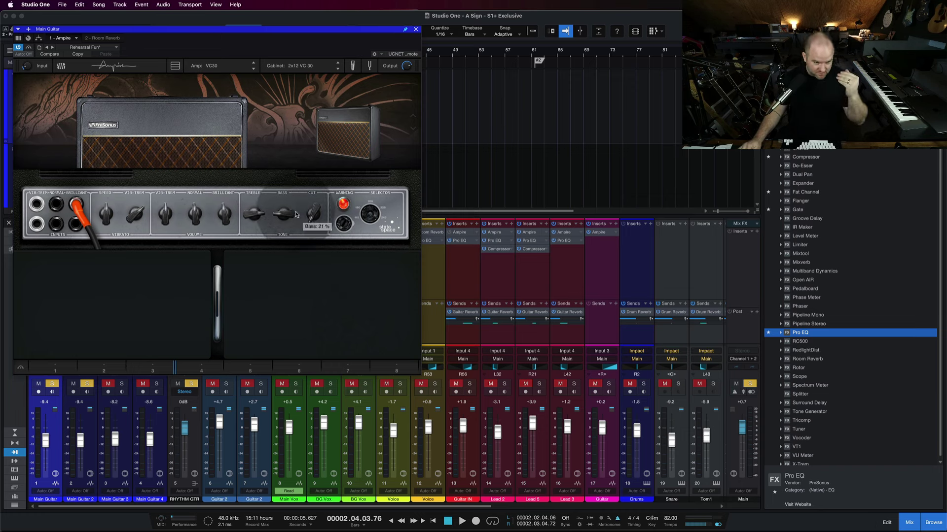
left_click(416, 30)
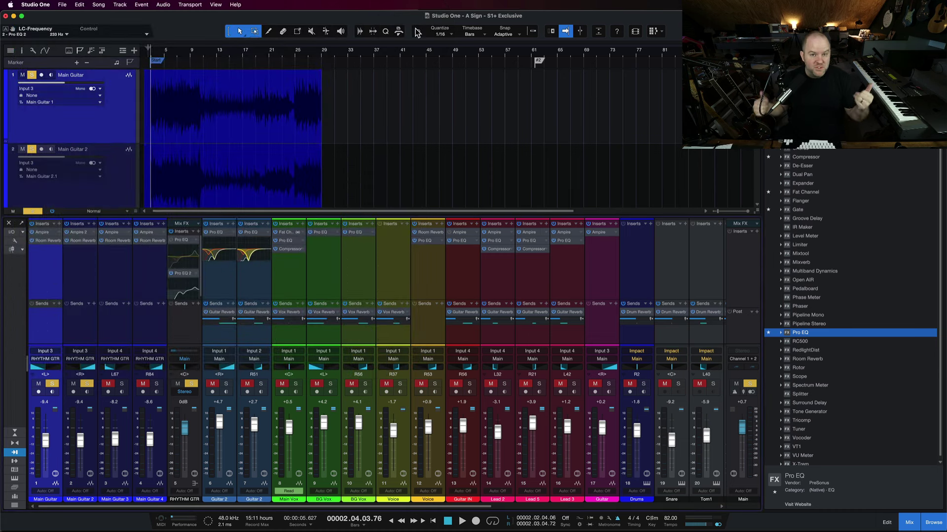